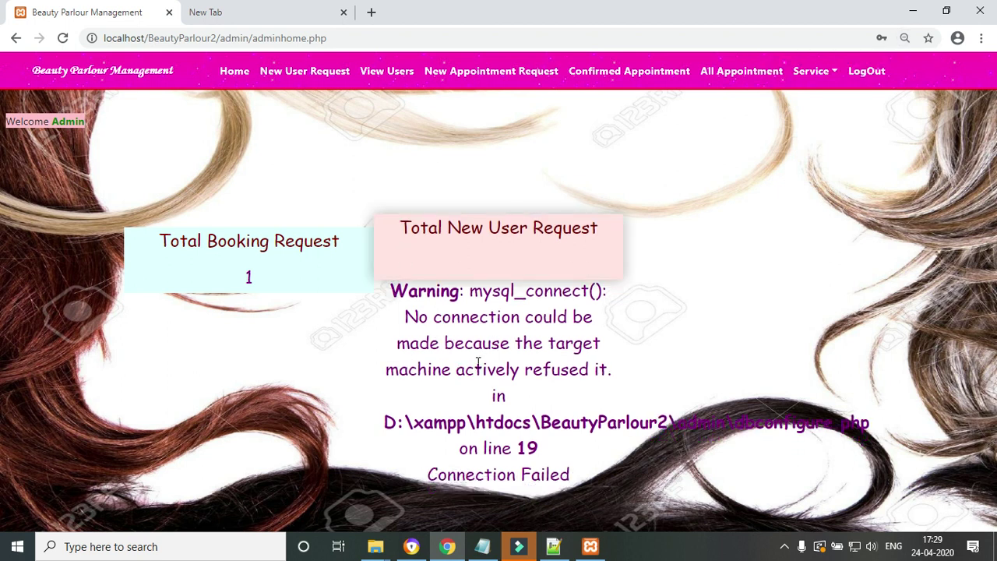
# - Reload adminhome.php until it loads without the database warning, showing 1 new user request and 3 users
pyautogui.click(388, 39)
pyautogui.press('Return')
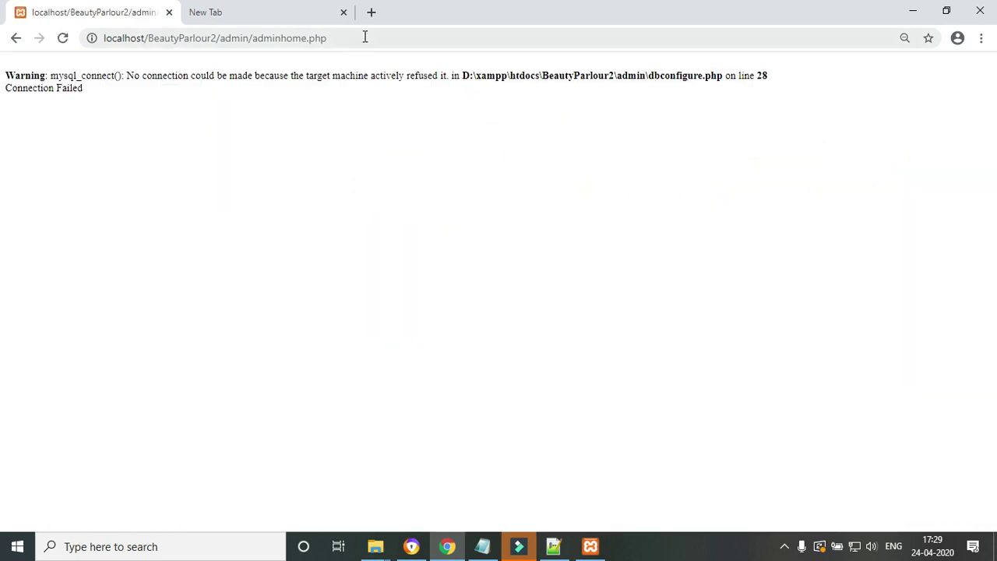
pyautogui.click(364, 37)
pyautogui.press('Return')
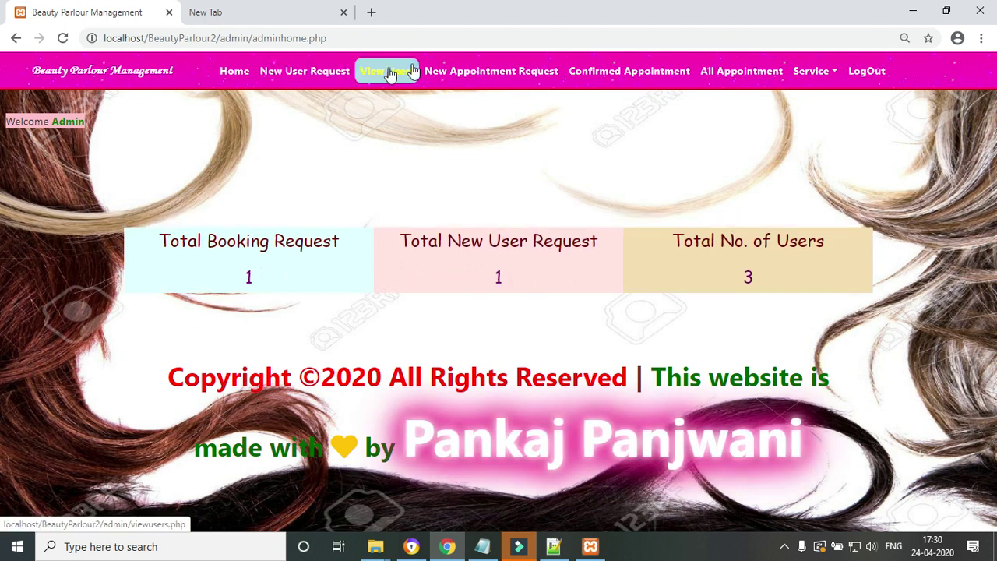
# - Set the pending new user request's status to Accept and submit it
pyautogui.click(289, 77)
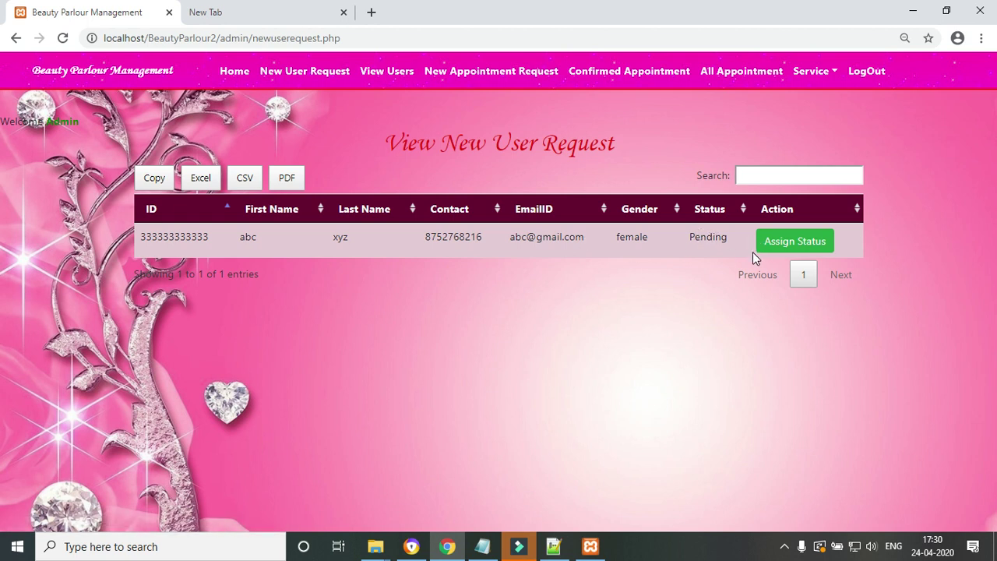
pyautogui.click(804, 249)
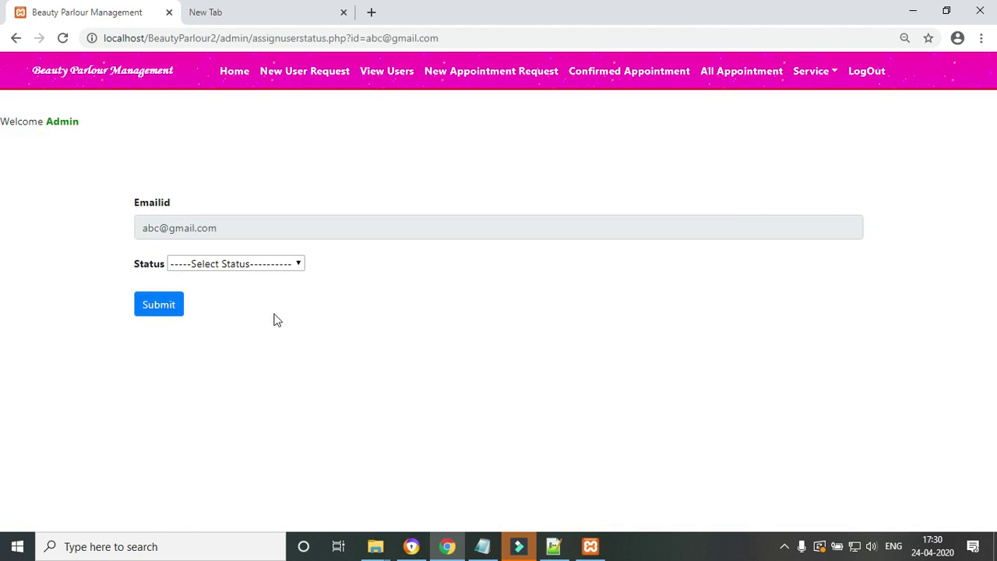
pyautogui.click(263, 264)
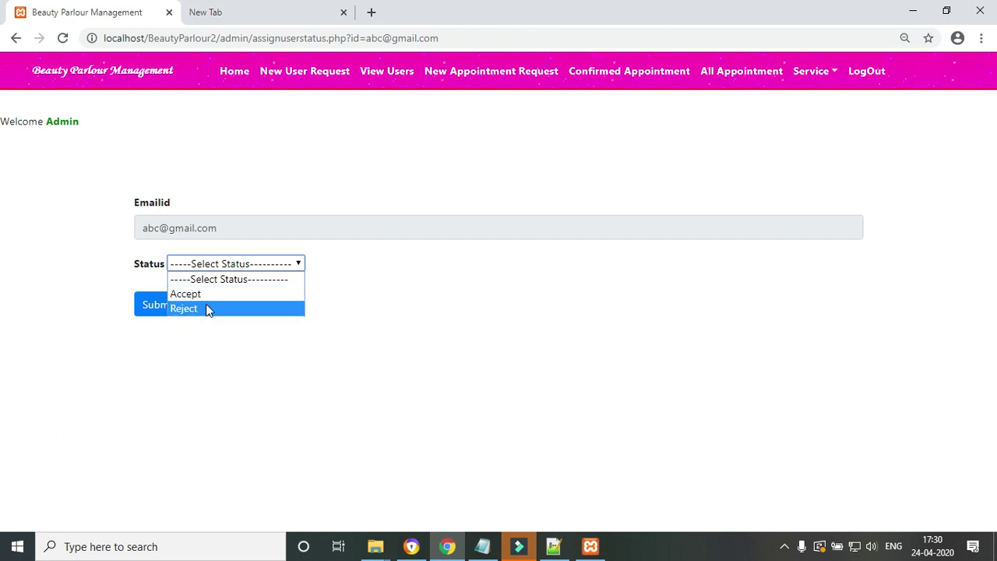
pyautogui.click(187, 294)
pyautogui.click(160, 303)
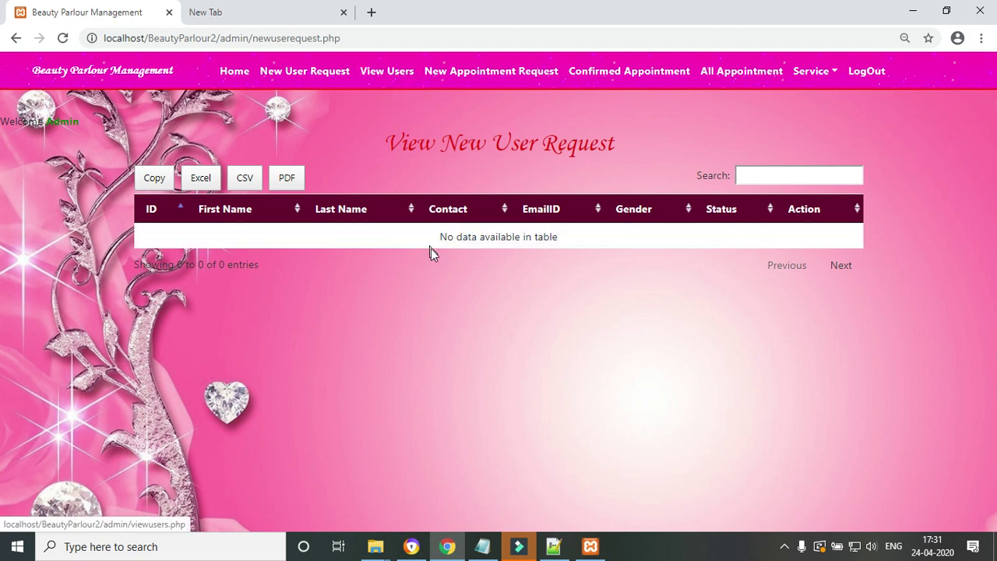
# - Check the registered users list, then view the pending Layer Haircut booking request for 2020-04-29
pyautogui.click(382, 71)
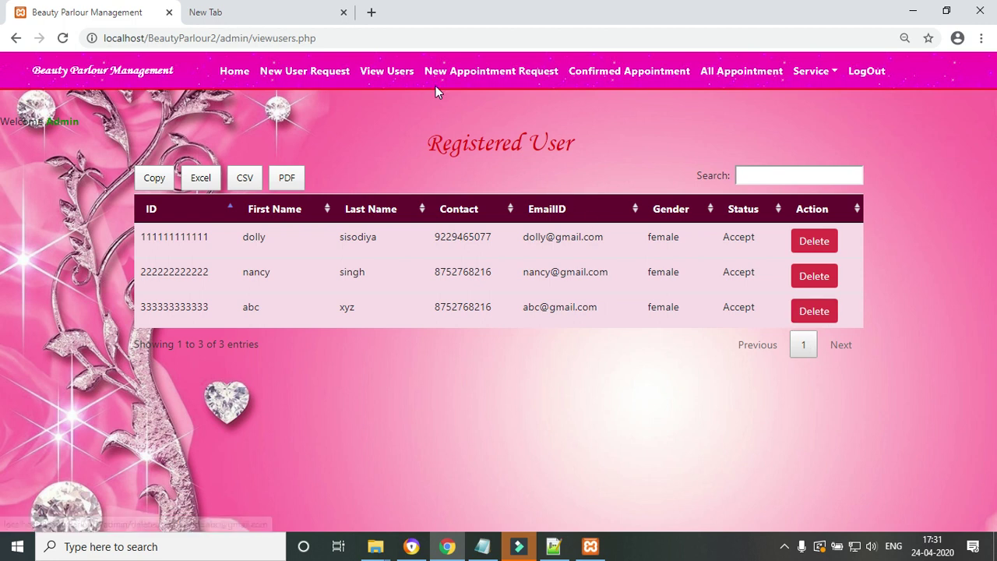
pyautogui.click(511, 73)
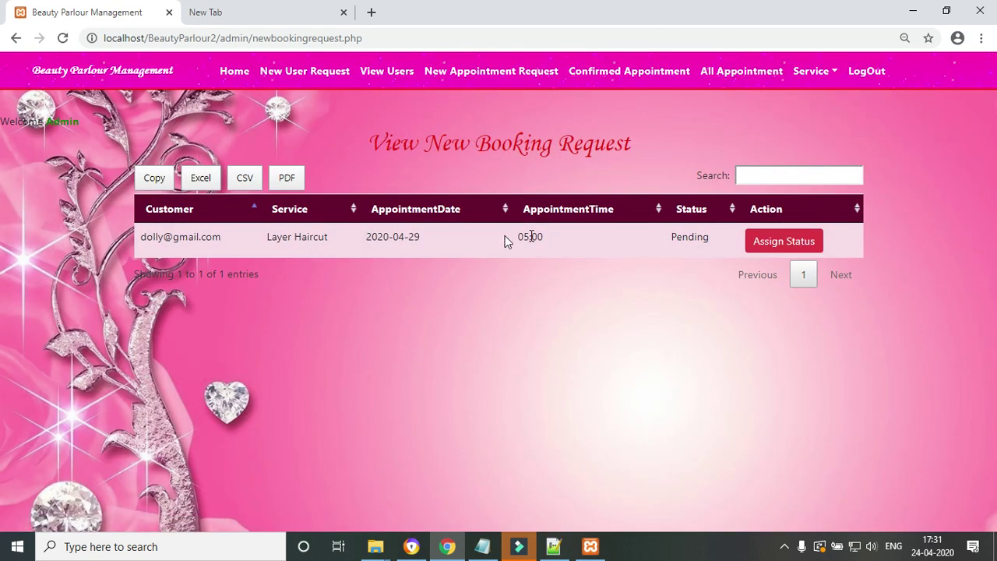
# - Set booking 3, the Layer Haircut request, to Accept and submit the status
pyautogui.click(666, 235)
pyautogui.click(670, 353)
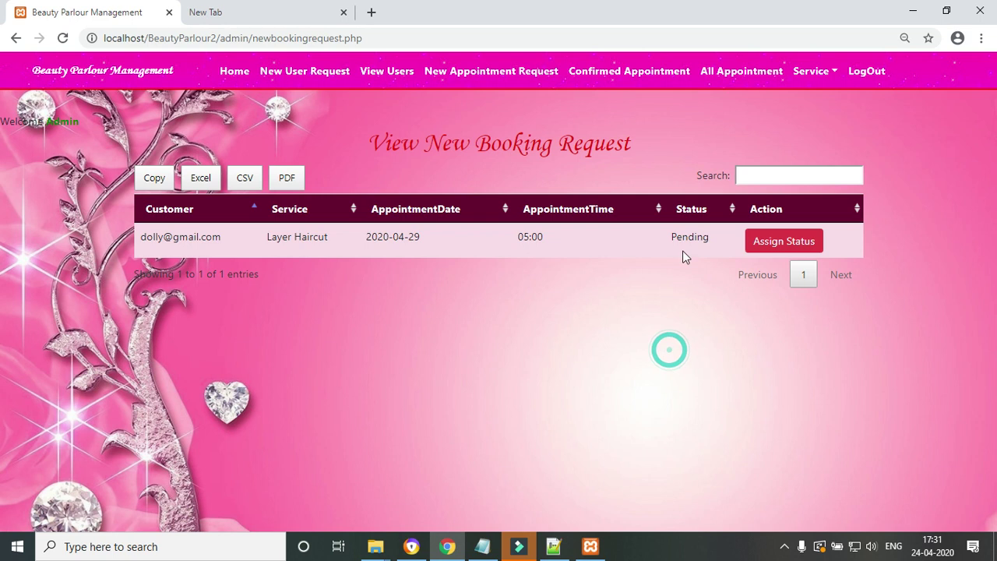
pyautogui.moveTo(677, 233); pyautogui.dragTo(750, 241)
pyautogui.click(777, 245)
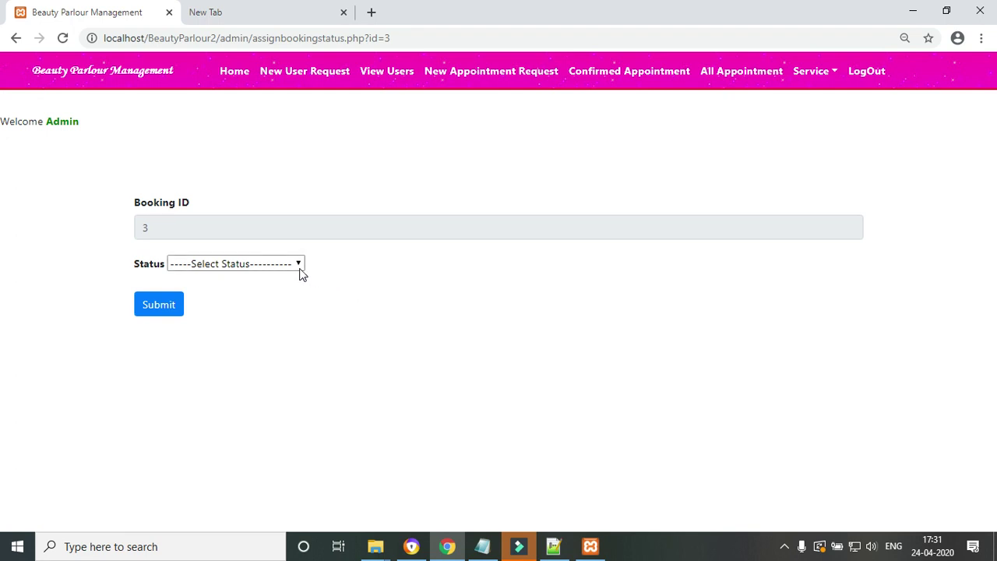
pyautogui.click(300, 268)
pyautogui.click(226, 293)
pyautogui.click(168, 310)
pyautogui.click(168, 310)
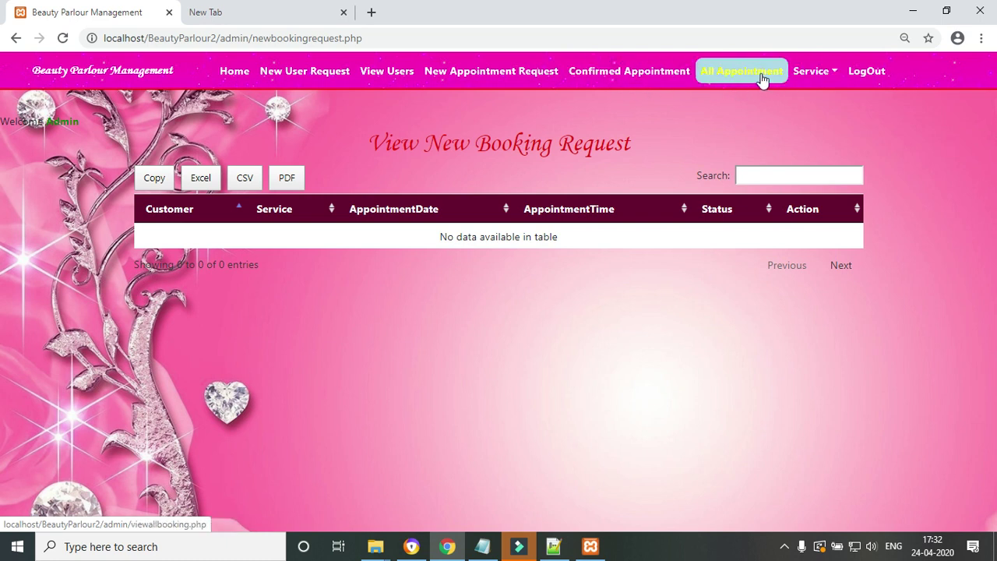
# - Review the confirmed Fruit Facial appointment, then list all bookings, both showing Accepted
pyautogui.click(597, 74)
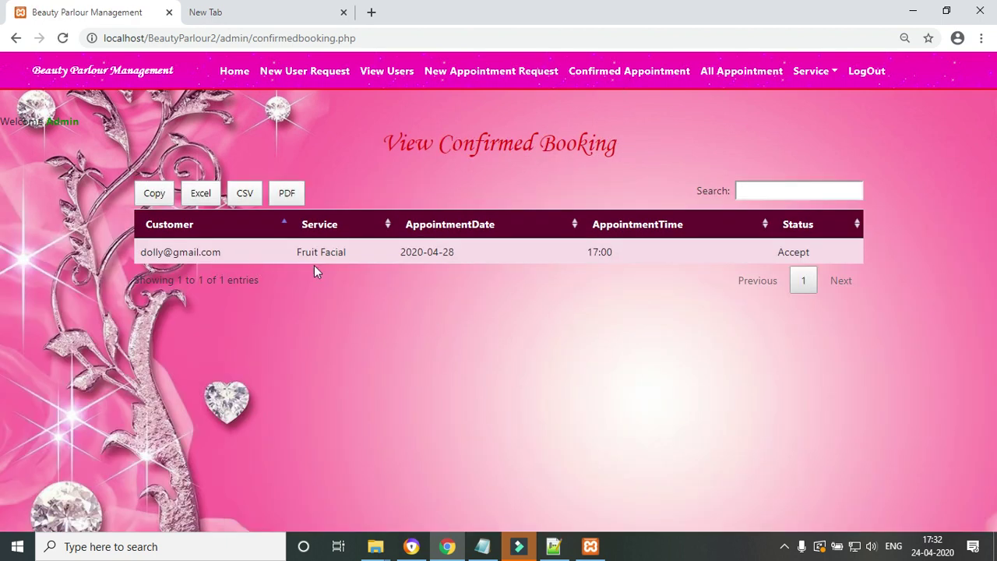
pyautogui.moveTo(298, 252); pyautogui.dragTo(328, 250)
pyautogui.click(358, 300)
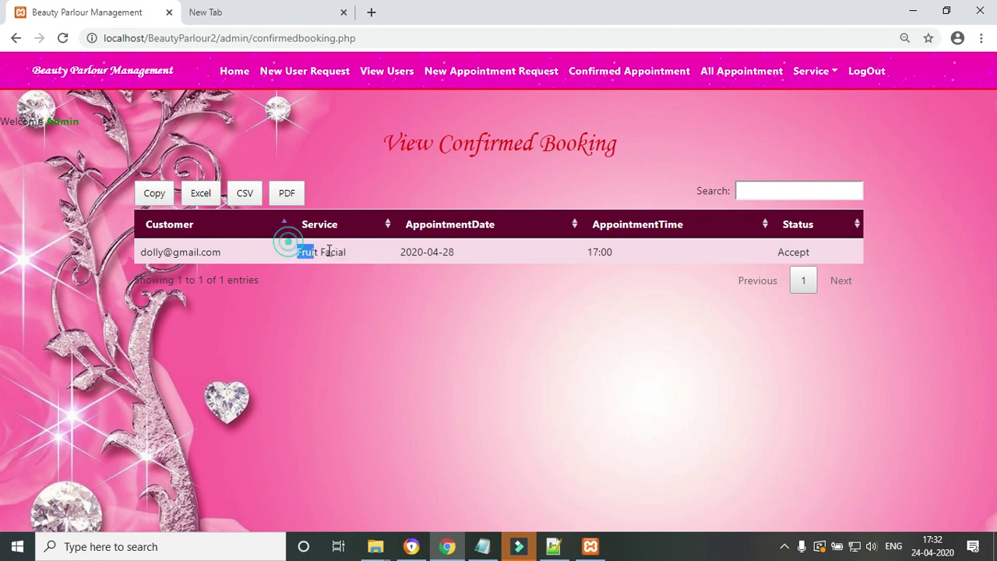
pyautogui.click(530, 265)
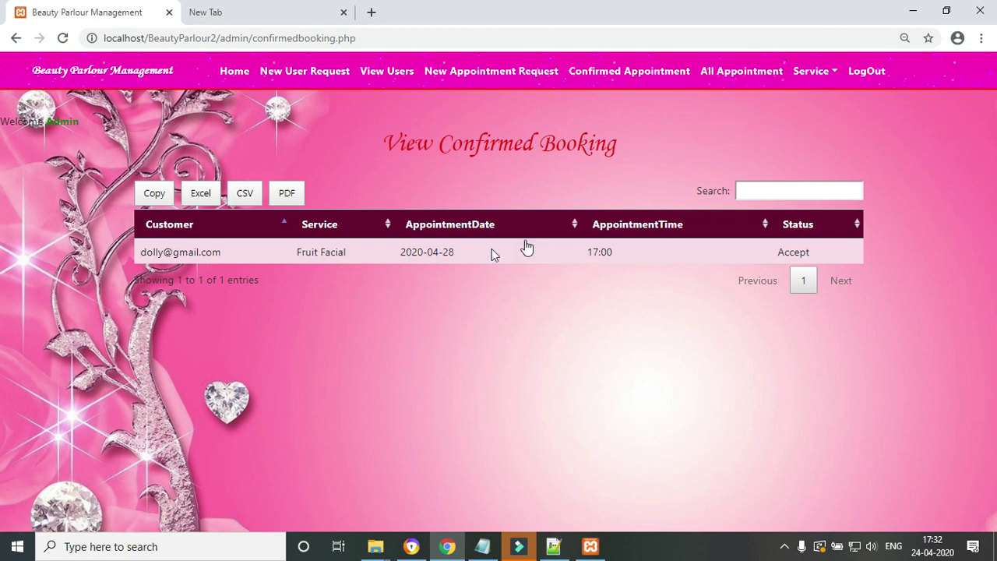
pyautogui.click(736, 71)
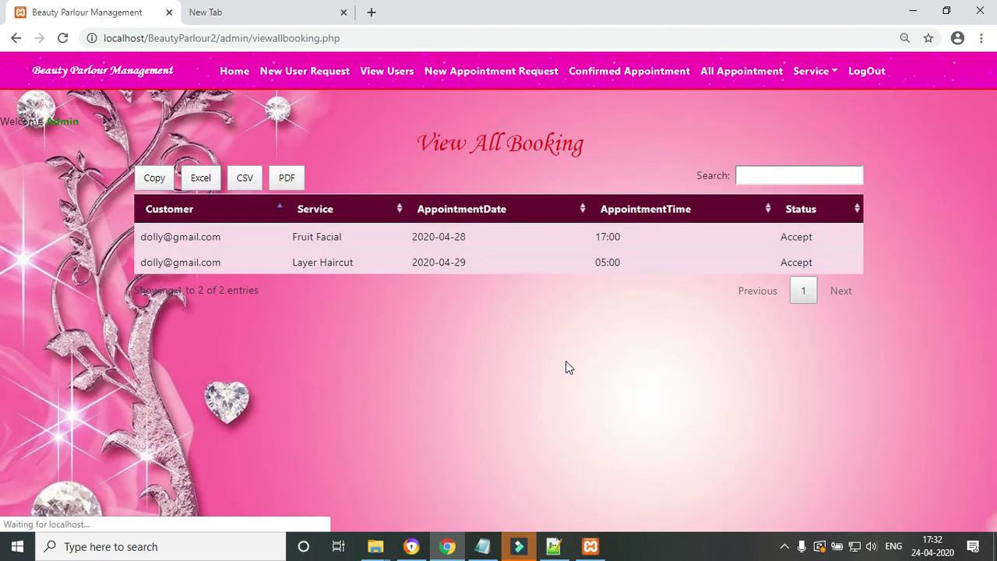
# - Bring up the Add Service form from the Service menu
pyautogui.moveTo(290, 261); pyautogui.dragTo(414, 262)
pyautogui.click(505, 253)
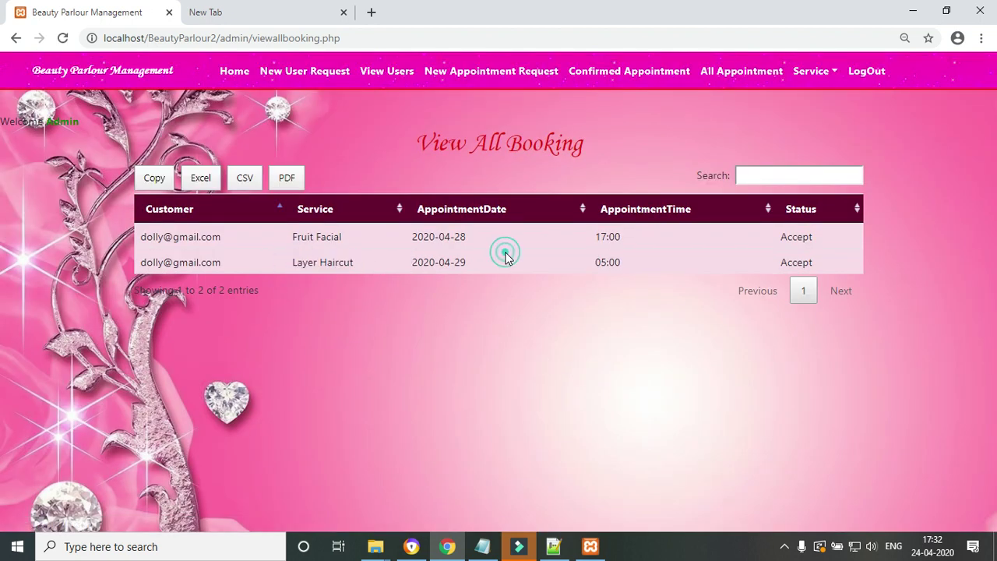
pyautogui.click(834, 70)
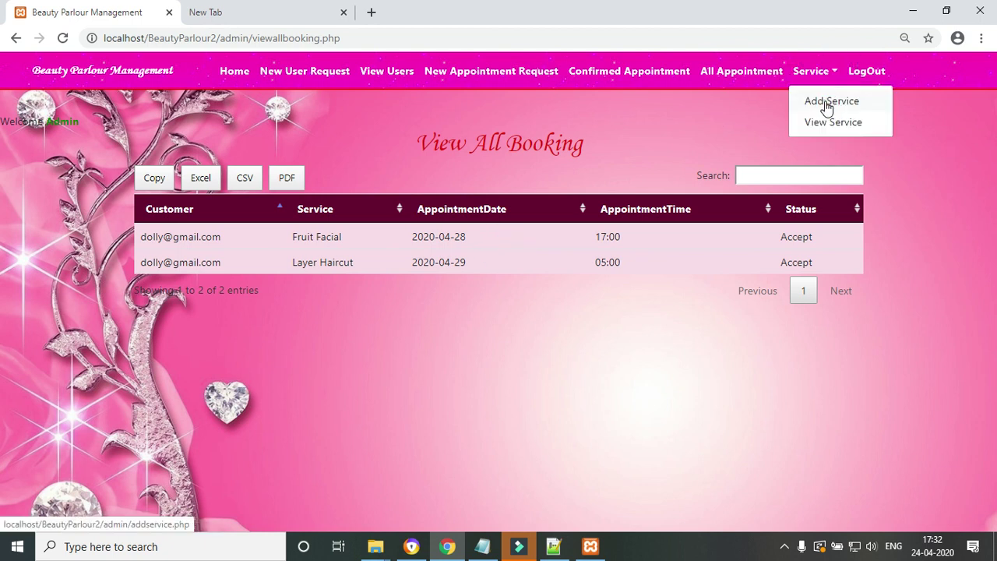
pyautogui.click(827, 103)
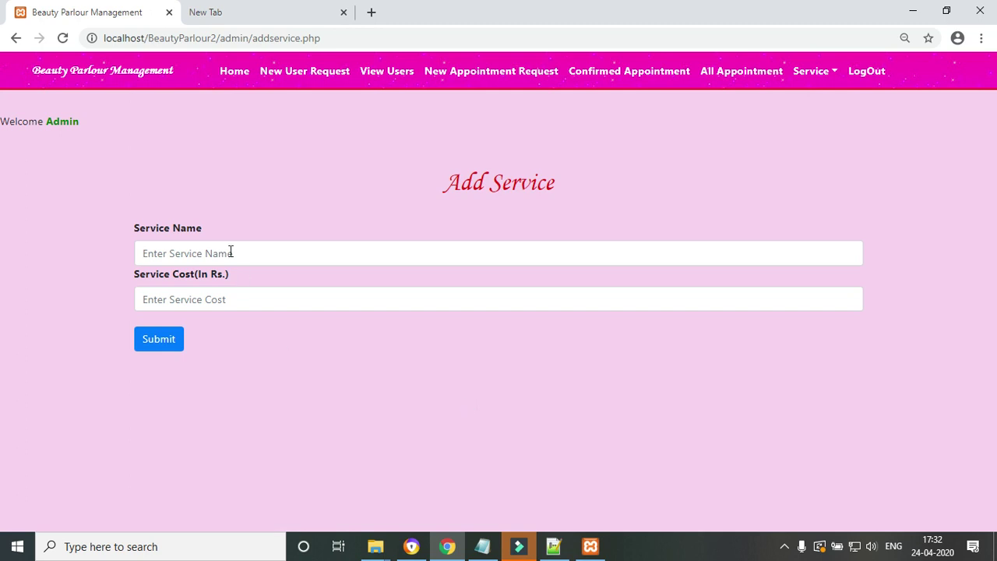
# - Browse the View Services list of 11 services, e.g. Layer Haircut 550, Rebonding 3999
pyautogui.click(813, 71)
pyautogui.click(828, 120)
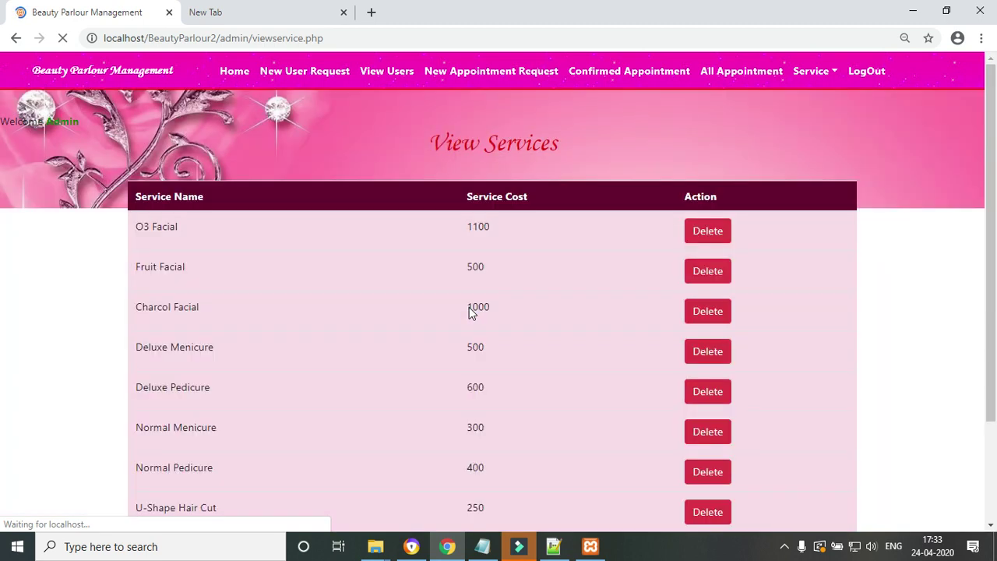
pyautogui.scroll(-1, 985, 150)
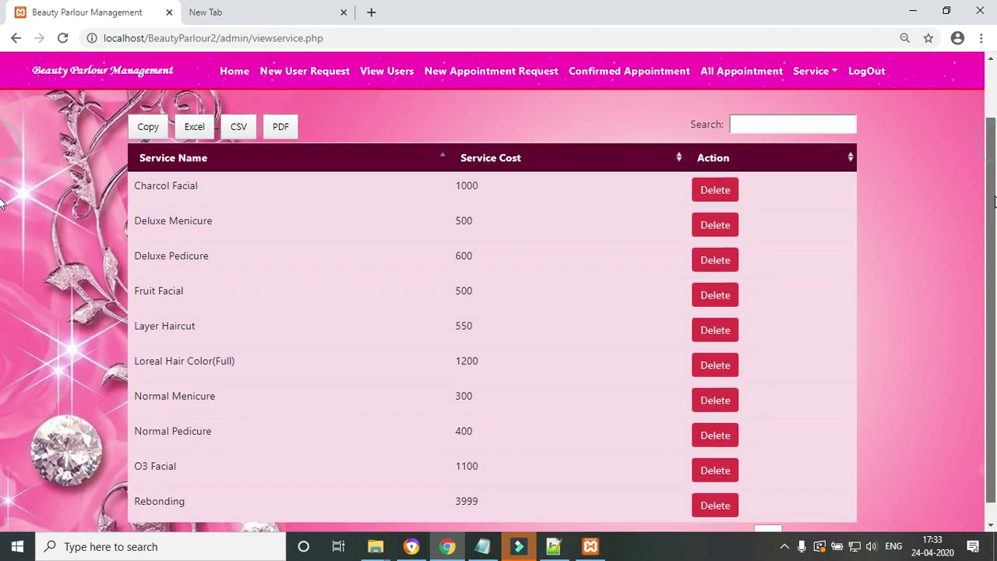
pyautogui.scroll(1, 986, 150)
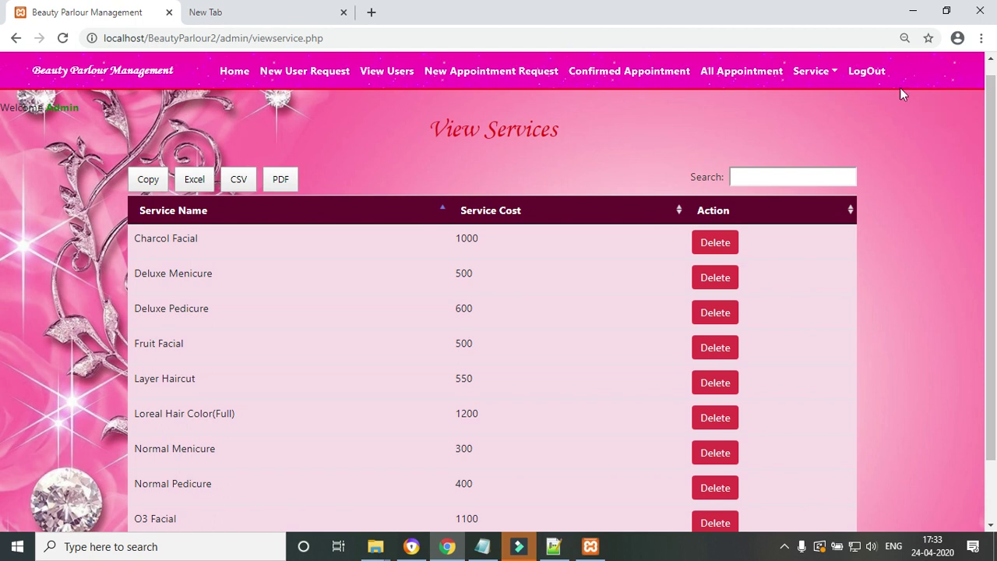
pyautogui.scroll(-1, 994, 253)
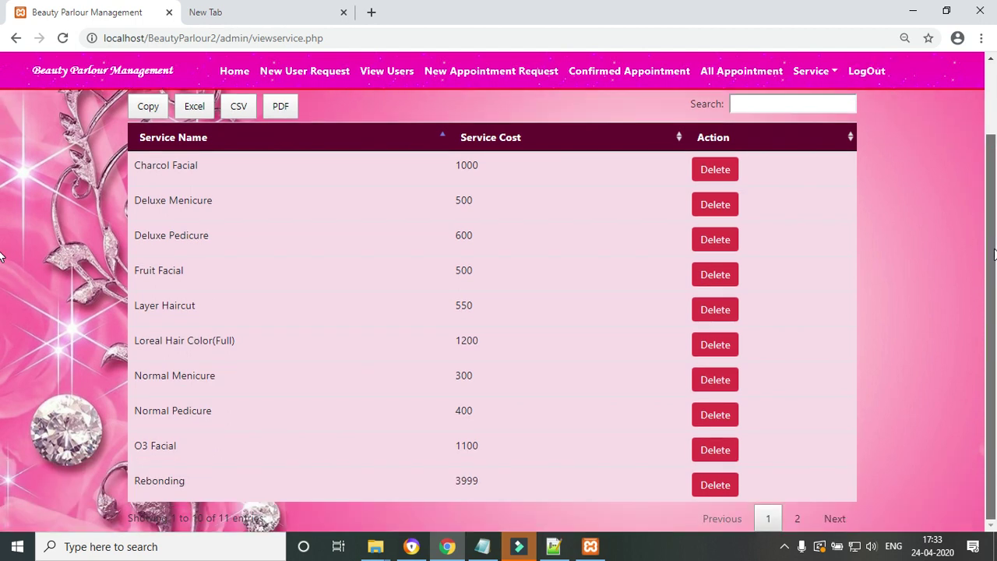
pyautogui.scroll(1, 994, 249)
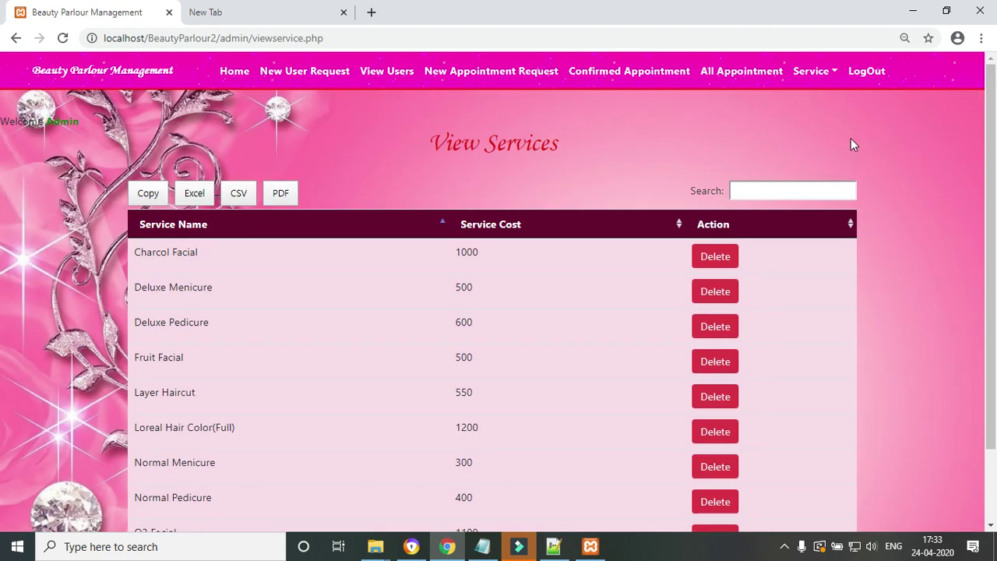
# - Log out of the admin panel and go back to the public site pages
pyautogui.click(863, 75)
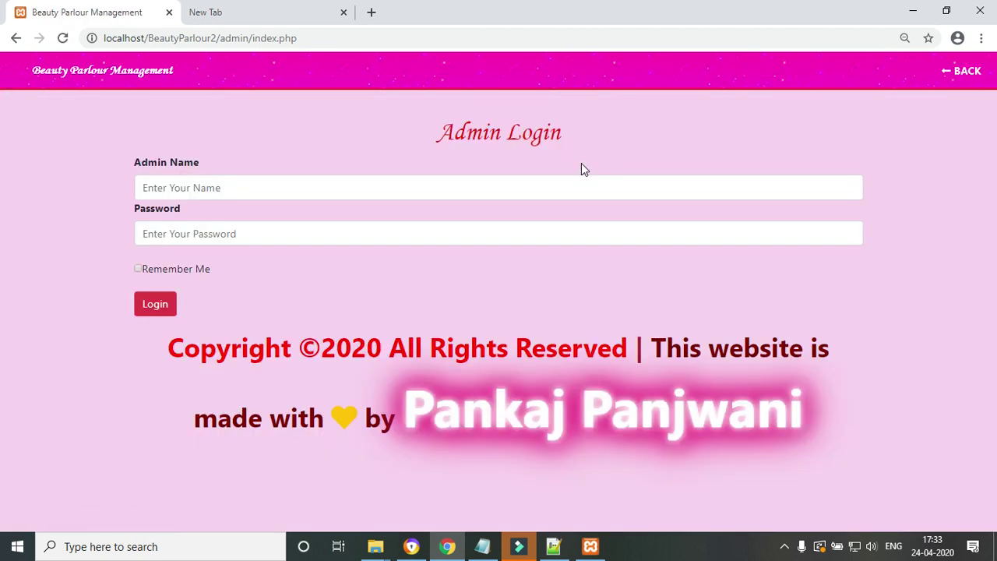
pyautogui.click(239, 188)
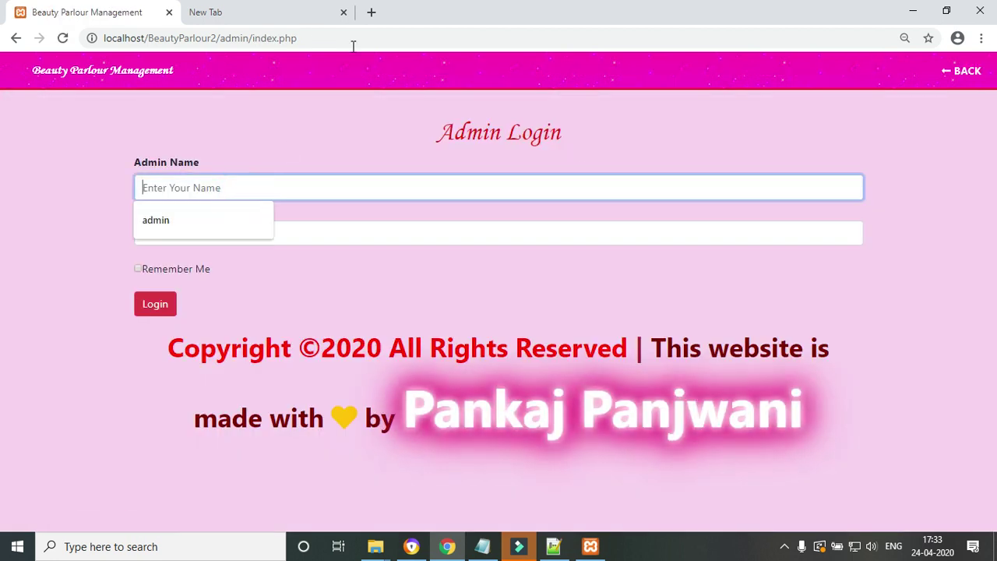
pyautogui.click(950, 77)
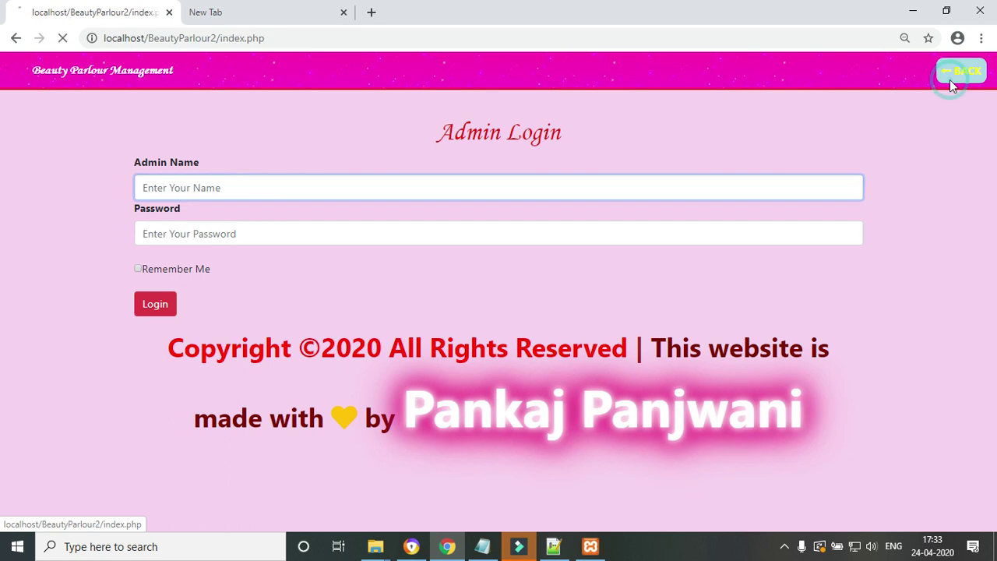
pyautogui.click(280, 80)
# - Fill the User Login form with a saved customer e-mail and the account password
pyautogui.click(571, 78)
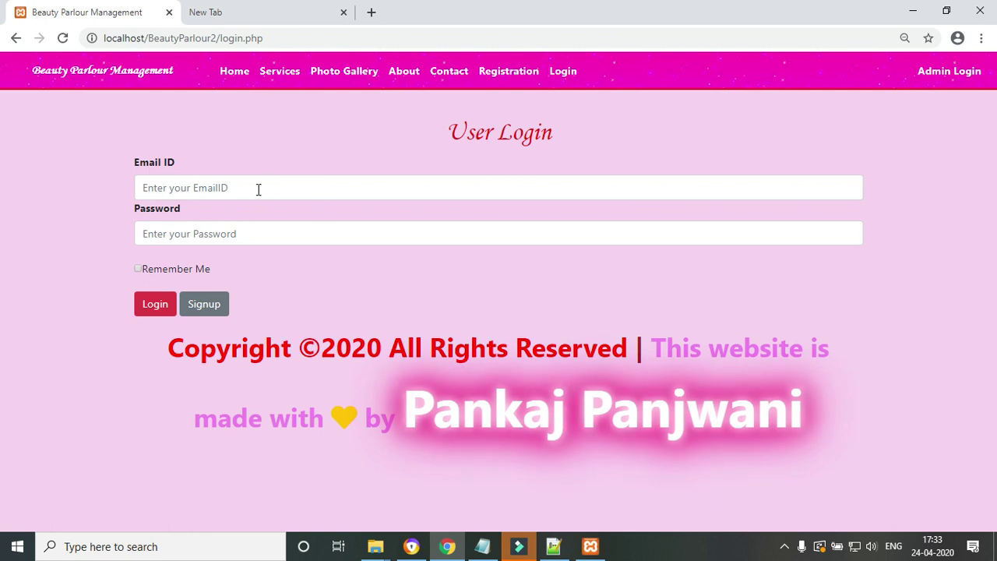
pyautogui.click(258, 187)
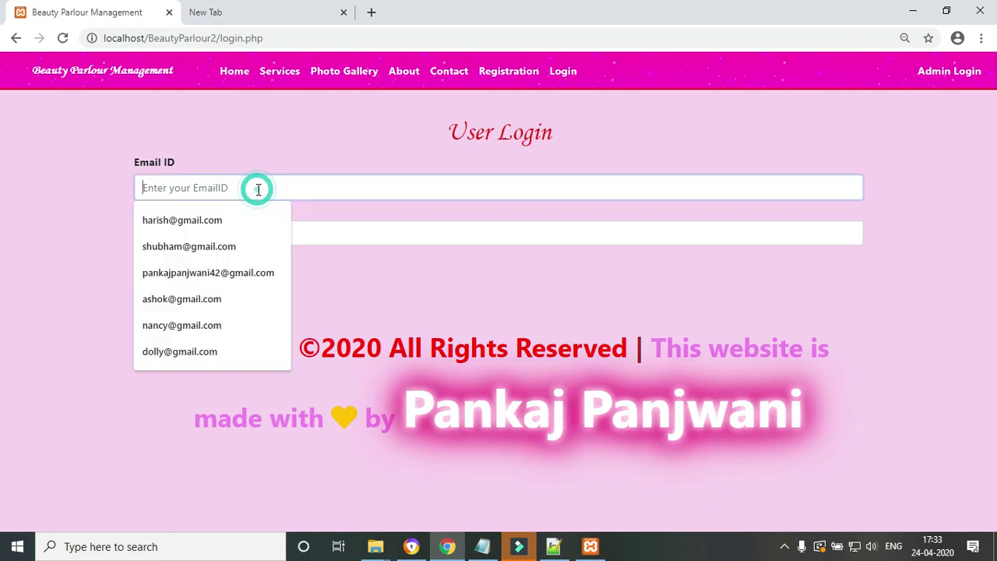
pyautogui.click(178, 352)
pyautogui.click(165, 234)
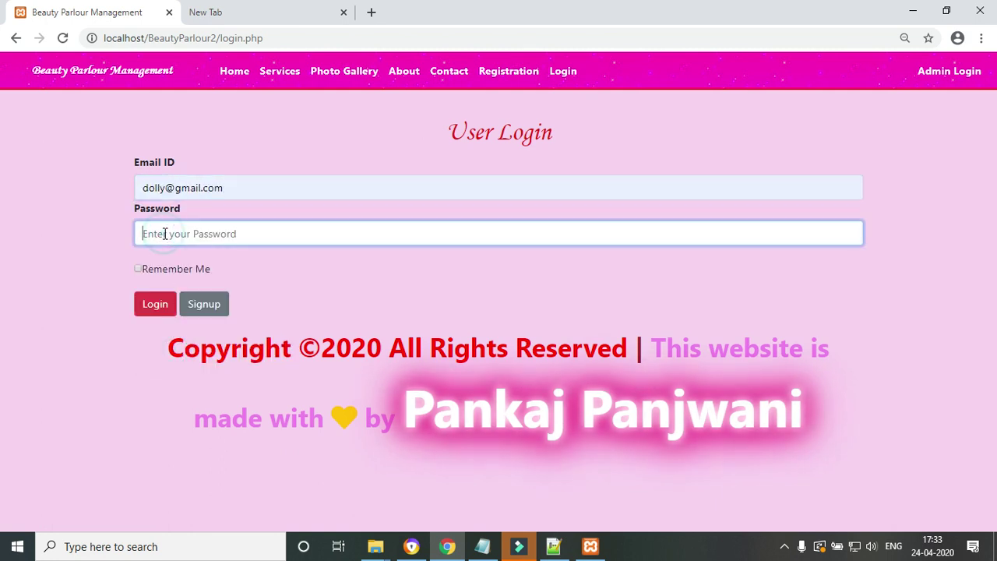
pyautogui.write('12345')
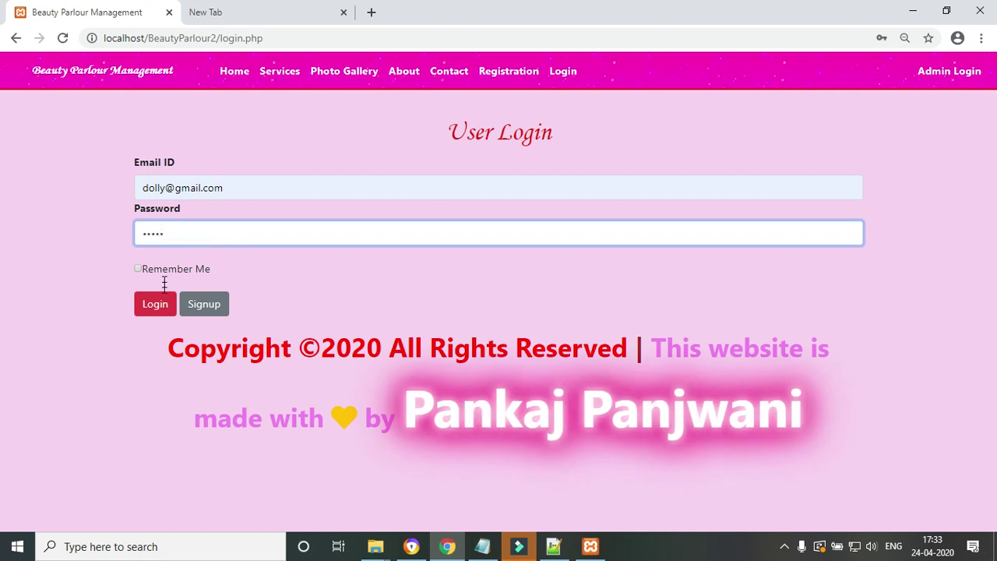
# - Log in as the customer, reloading past the connection error to reach their profile home
pyautogui.click(159, 307)
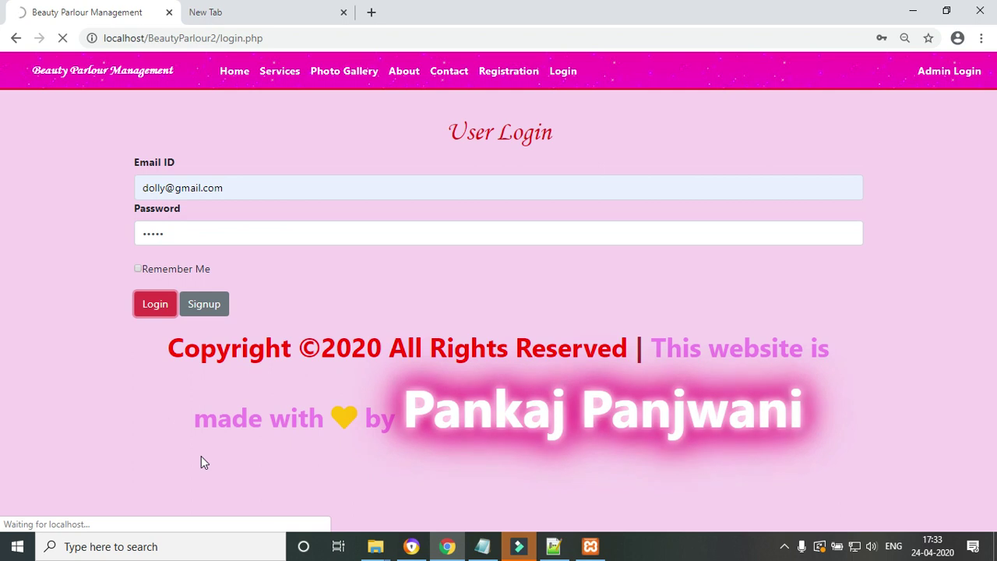
pyautogui.hotkey('ctrl', '+')
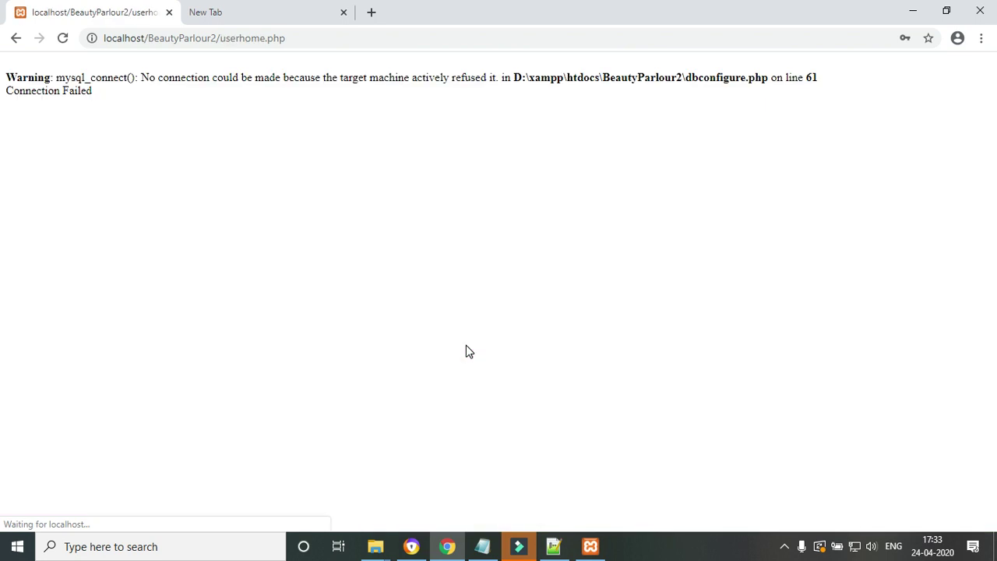
pyautogui.click(358, 43)
pyautogui.press('Return')
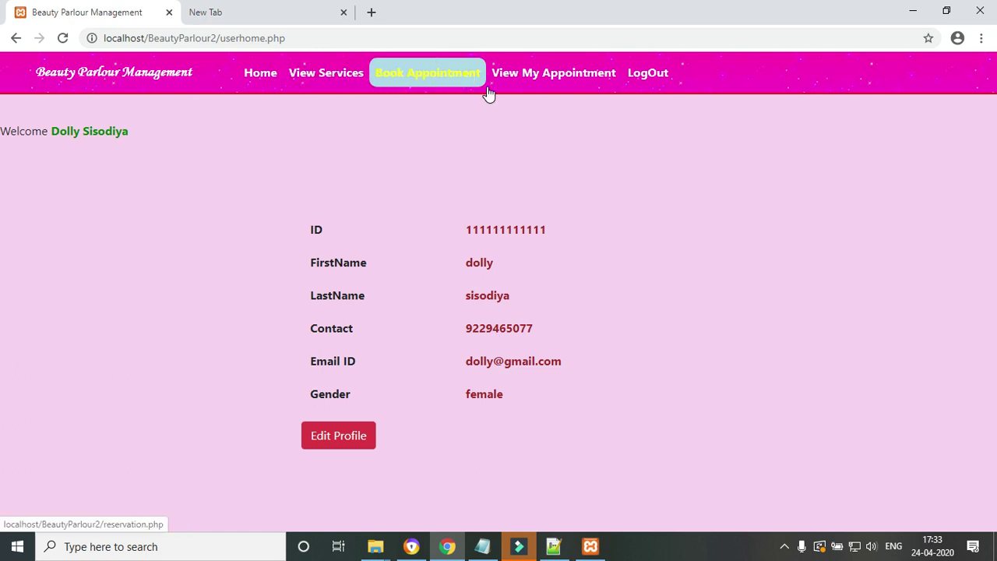
# - From My Appointments, start payment for the unconfirmed Layer Haircut booking, amount 50 dollars
pyautogui.click(571, 78)
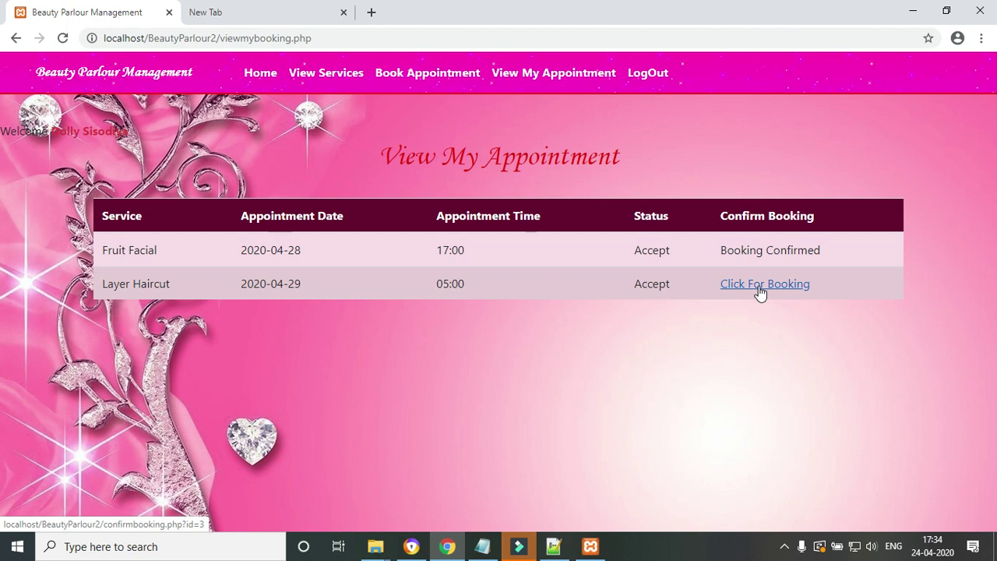
pyautogui.click(771, 288)
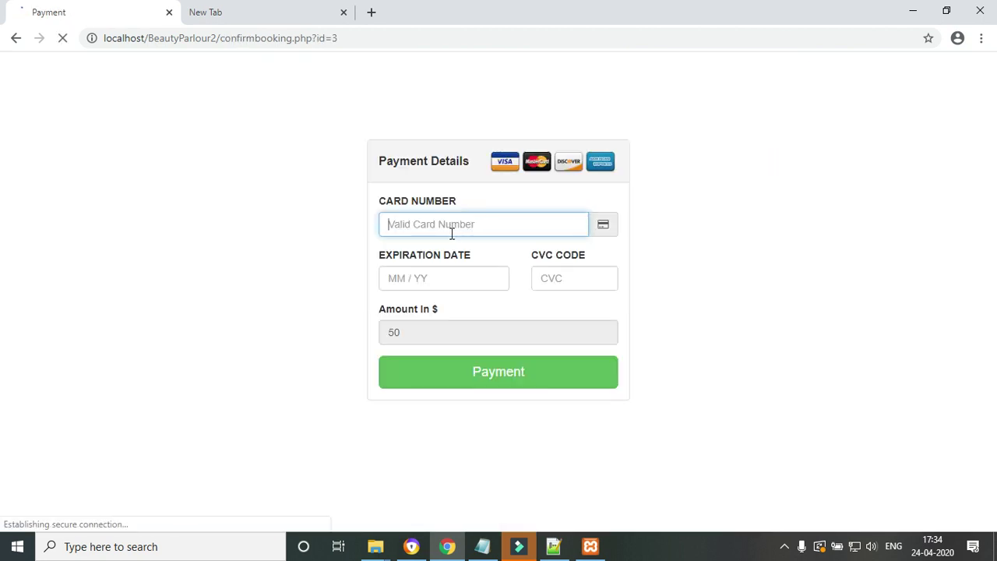
# - Pay for the Layer Haircut booking with card number, expiry 12/21 and CVC, then dismiss the success alert
pyautogui.click(444, 227)
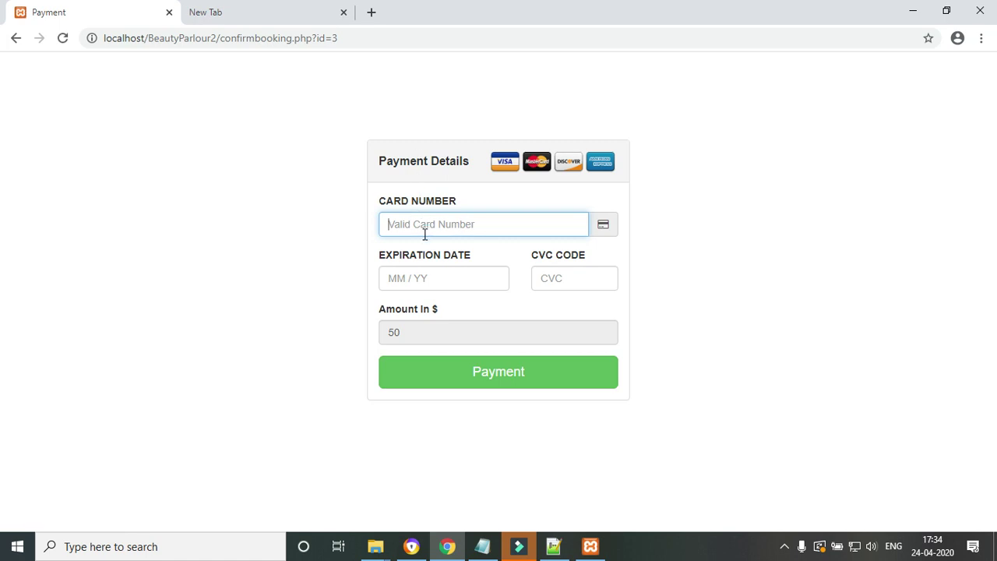
pyautogui.write('123456')
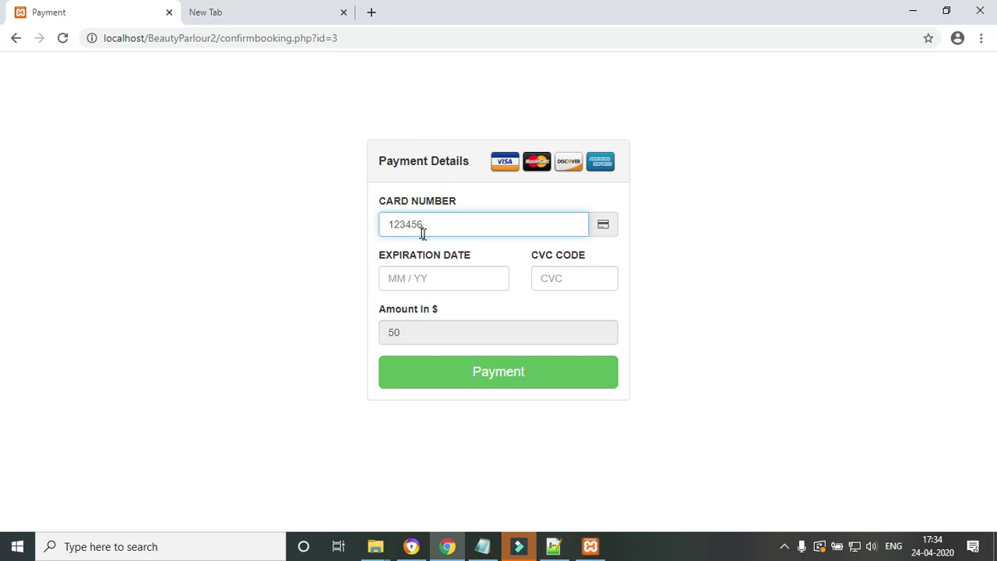
pyautogui.click(406, 276)
pyautogui.write('12')
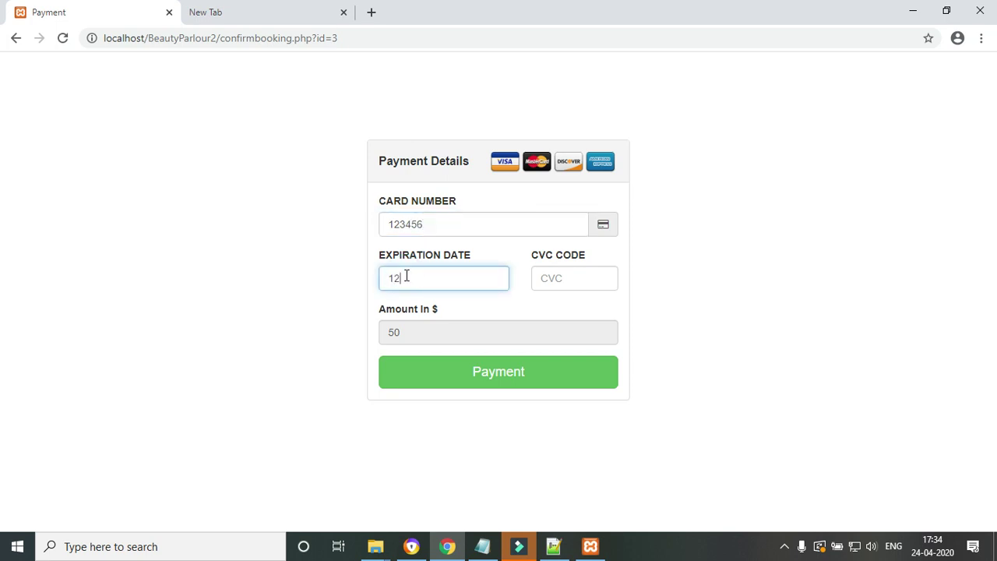
pyautogui.write('/21')
pyautogui.click(556, 280)
pyautogui.write('346')
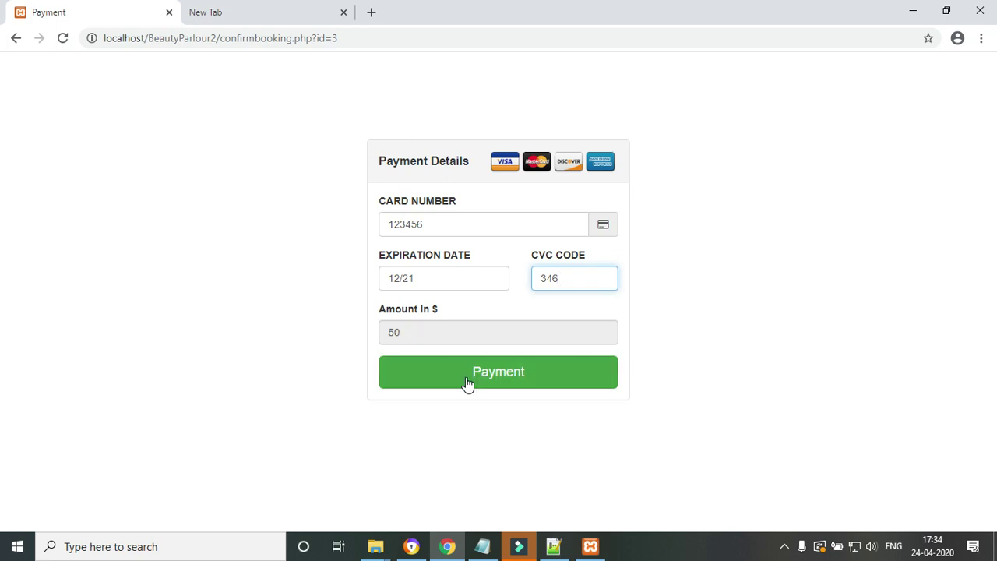
pyautogui.click(504, 380)
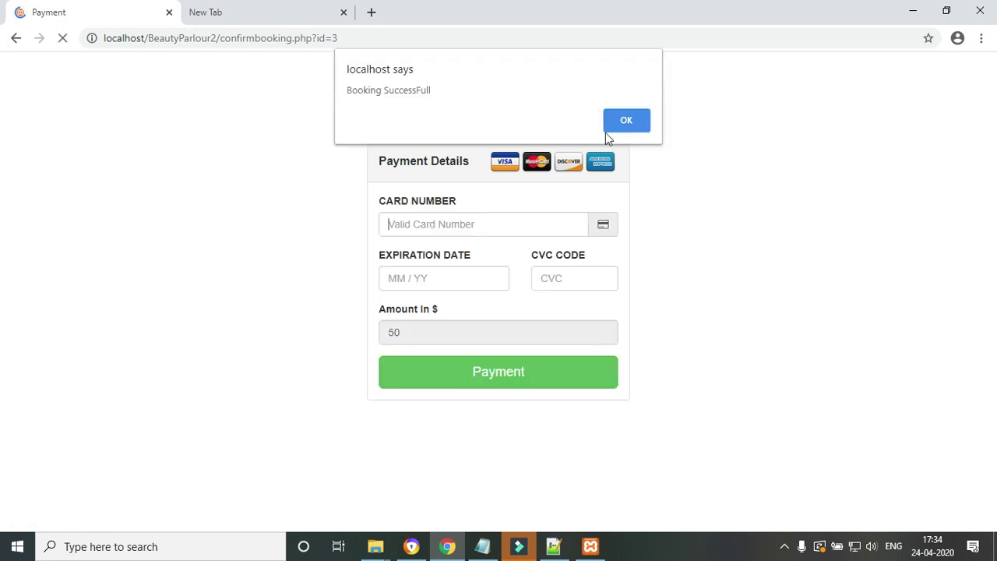
pyautogui.click(627, 121)
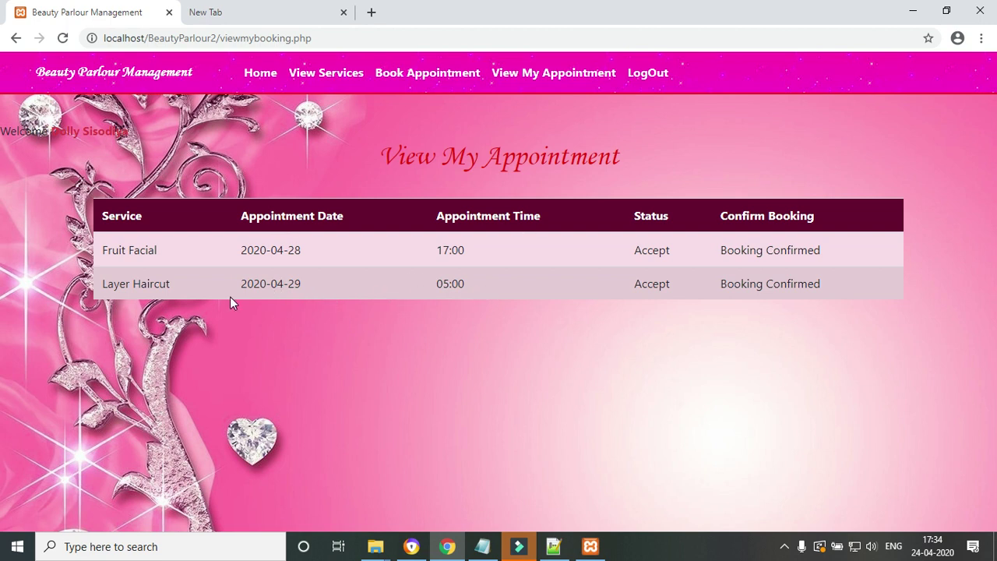
# - Highlight the Layer Haircut appointment's date and time, then log out of the customer account
pyautogui.moveTo(239, 286); pyautogui.dragTo(502, 288)
pyautogui.click(624, 402)
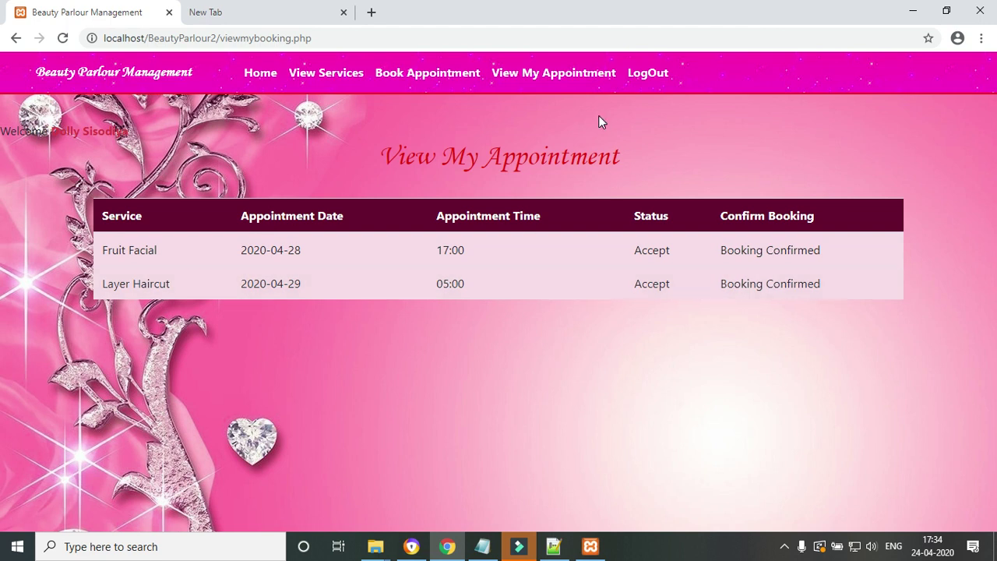
pyautogui.click(668, 72)
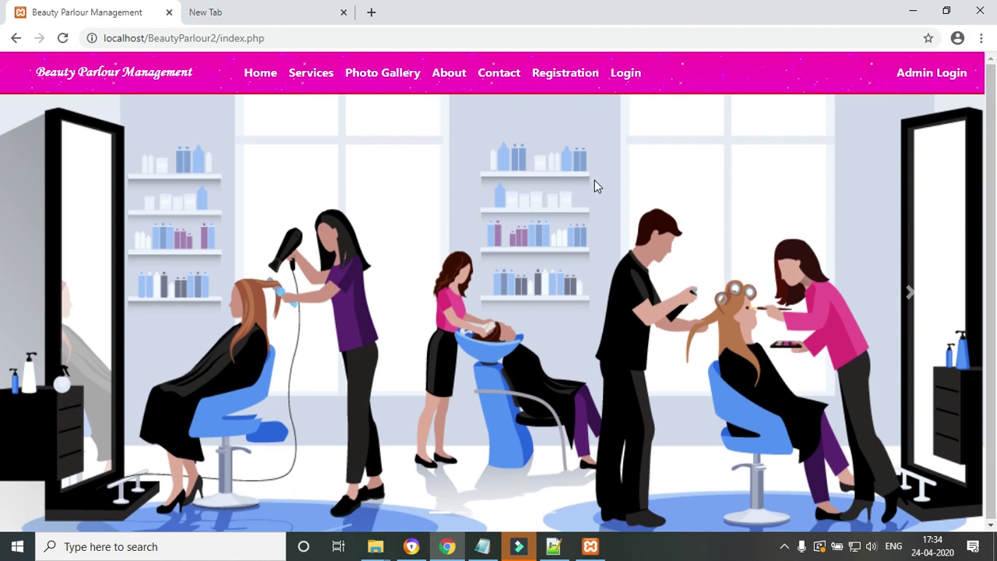
pyautogui.click(482, 546)
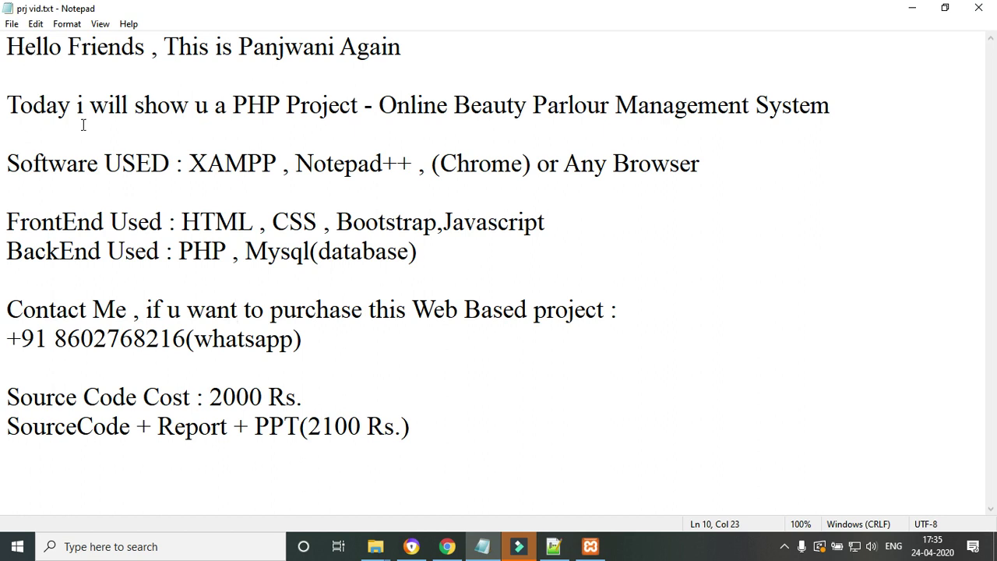
pyautogui.moveTo(19, 164); pyautogui.dragTo(254, 163)
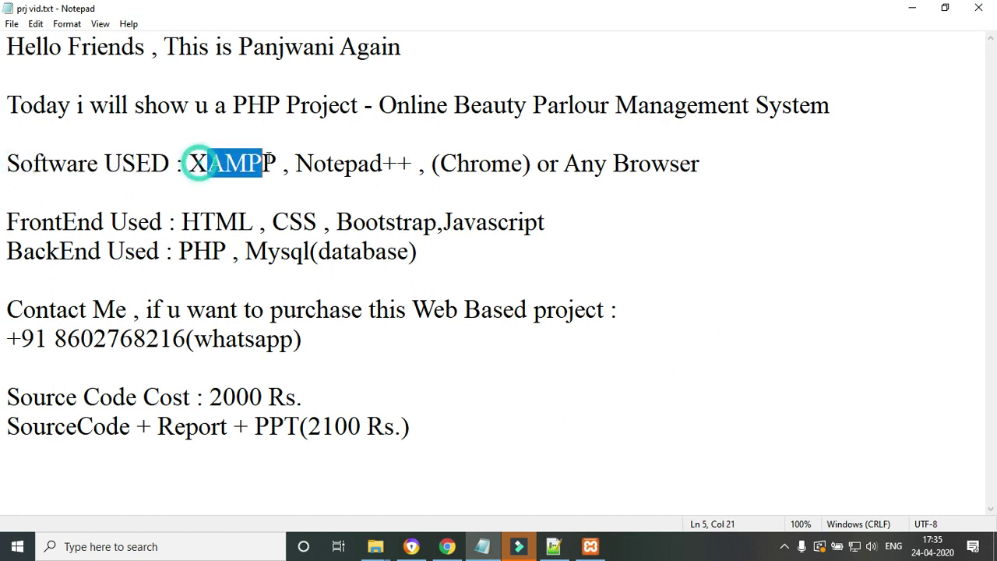
pyautogui.click(267, 205)
pyautogui.moveTo(192, 163); pyautogui.dragTo(413, 152)
pyautogui.click(319, 184)
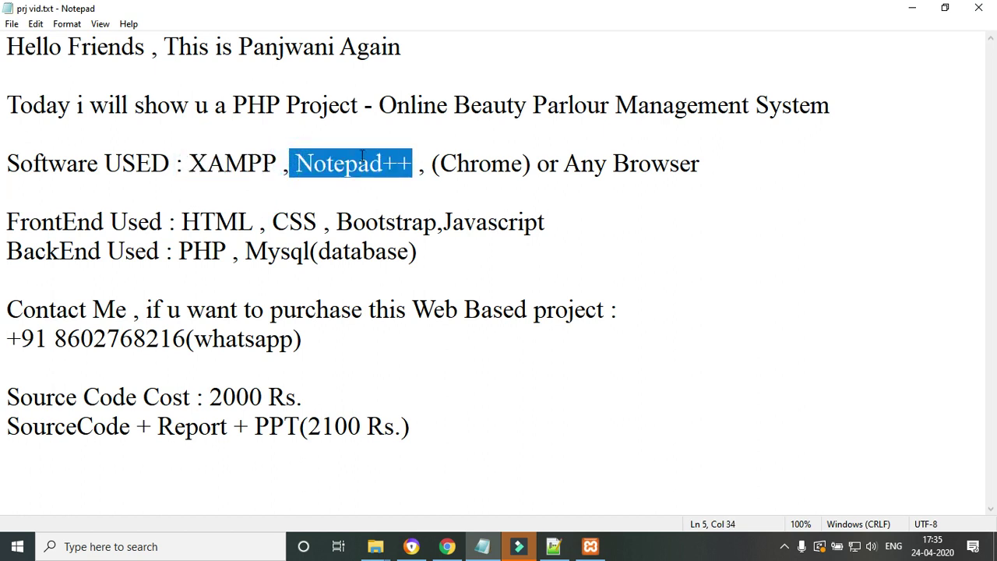
pyautogui.moveTo(191, 164); pyautogui.dragTo(264, 163)
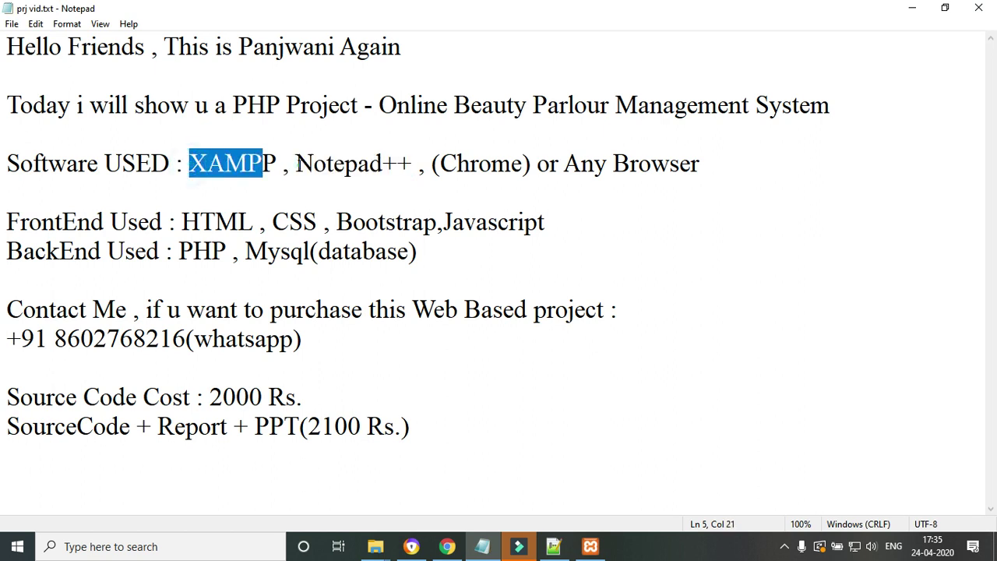
pyautogui.click(295, 164)
pyautogui.click(278, 163)
pyautogui.moveTo(295, 164); pyautogui.dragTo(416, 162)
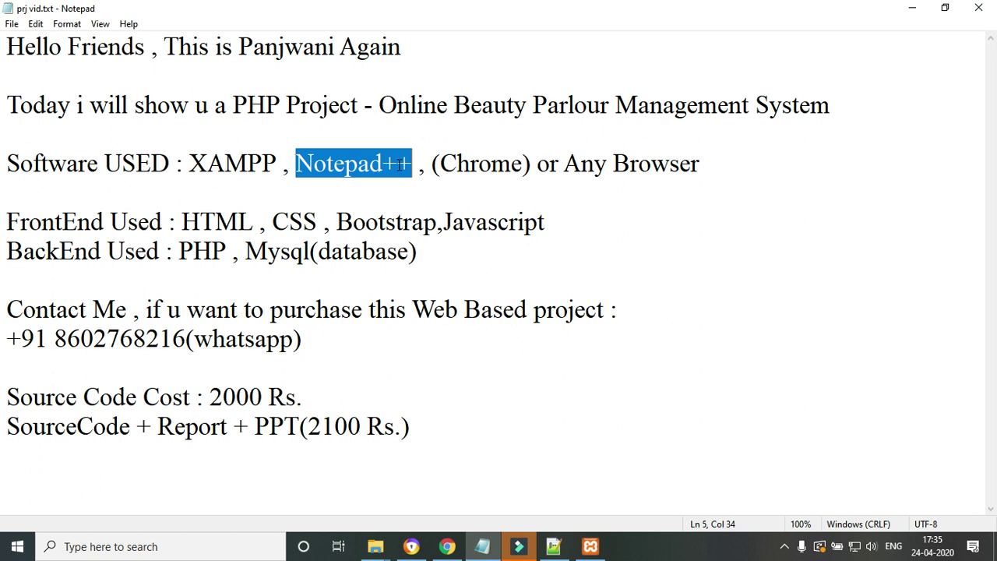
pyautogui.click(418, 165)
pyautogui.moveTo(432, 164); pyautogui.dragTo(699, 165)
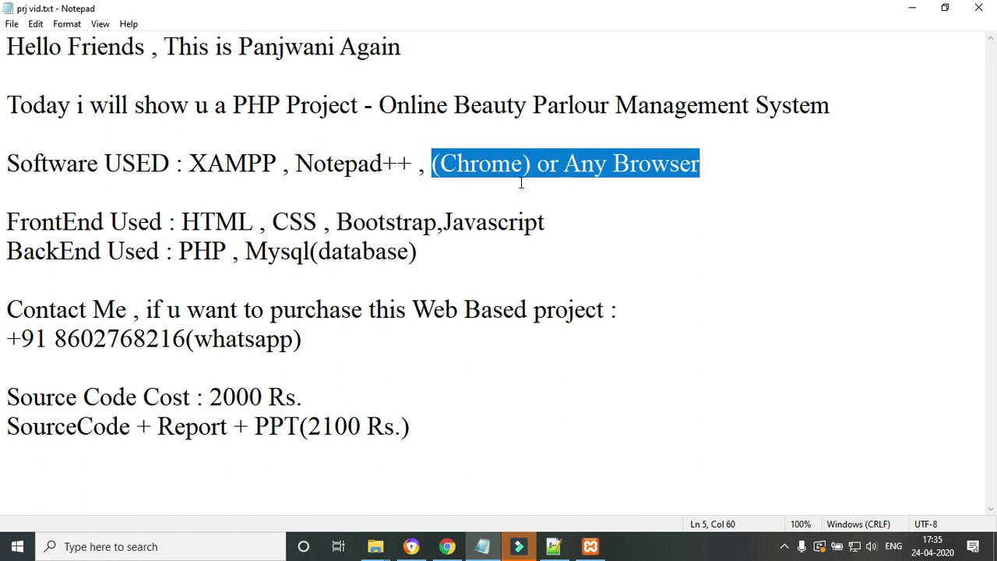
pyautogui.click(127, 225)
pyautogui.moveTo(94, 225); pyautogui.dragTo(465, 226)
pyautogui.moveTo(570, 230); pyautogui.dragTo(545, 253)
pyautogui.click(213, 258)
pyautogui.click(182, 222)
pyautogui.moveTo(181, 222); pyautogui.dragTo(605, 222)
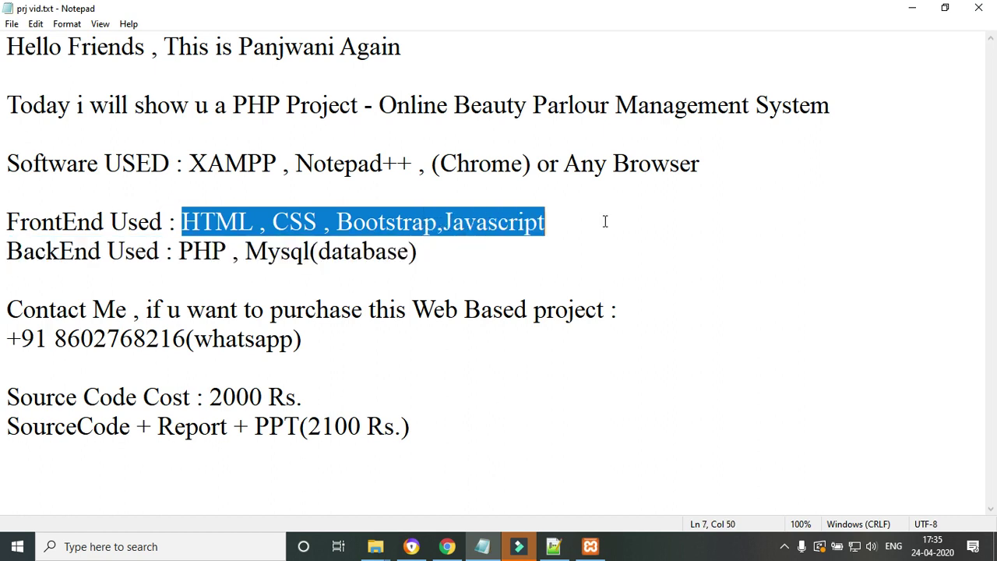
pyautogui.click(503, 223)
pyautogui.click(227, 273)
pyautogui.moveTo(7, 251); pyautogui.dragTo(440, 247)
pyautogui.click(288, 288)
pyautogui.moveTo(246, 251); pyautogui.dragTo(303, 251)
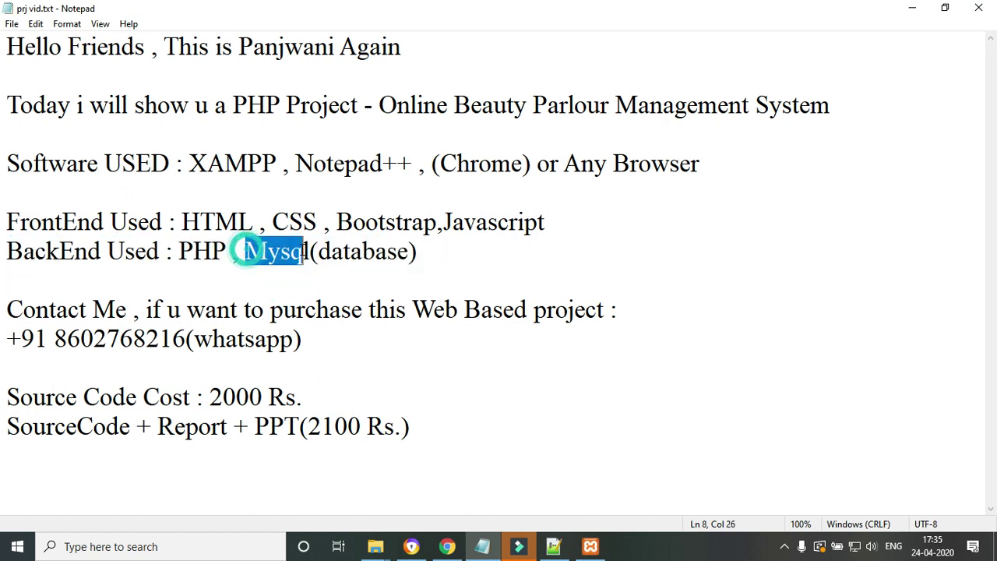
pyautogui.moveTo(47, 251); pyautogui.dragTo(240, 251)
pyautogui.click(242, 354)
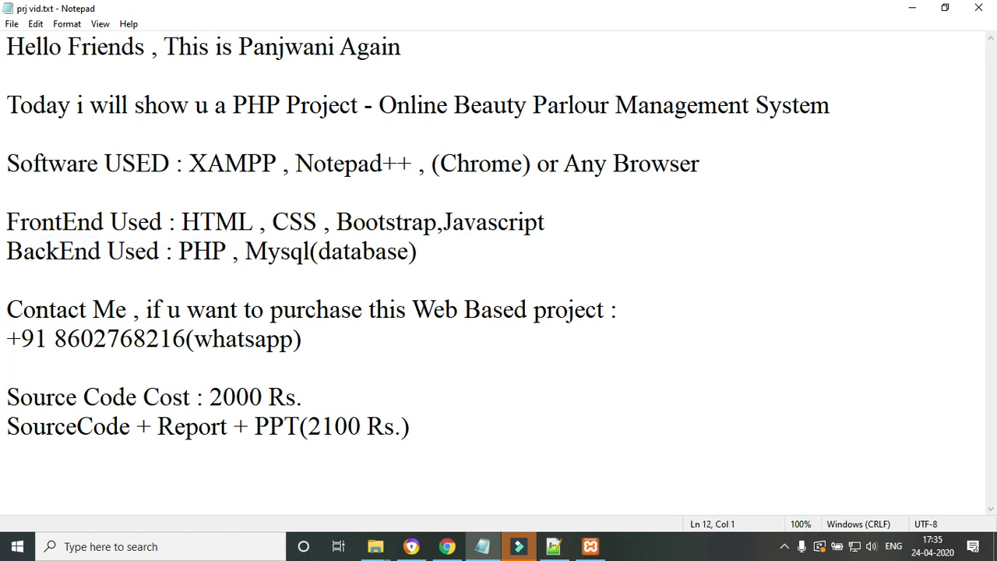
pyautogui.moveTo(6, 310); pyautogui.dragTo(390, 339)
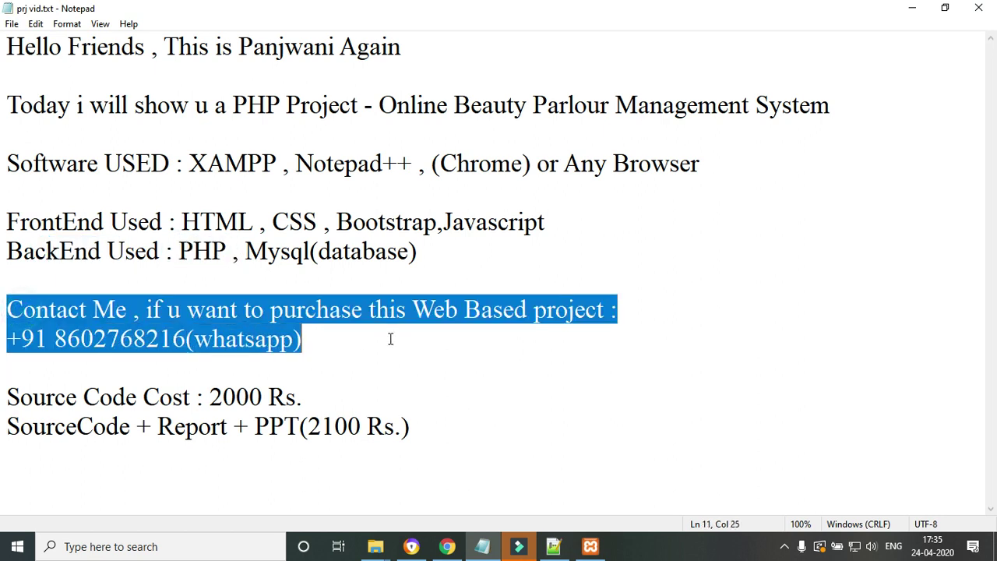
pyautogui.click(193, 380)
pyautogui.moveTo(315, 338); pyautogui.dragTo(6, 340)
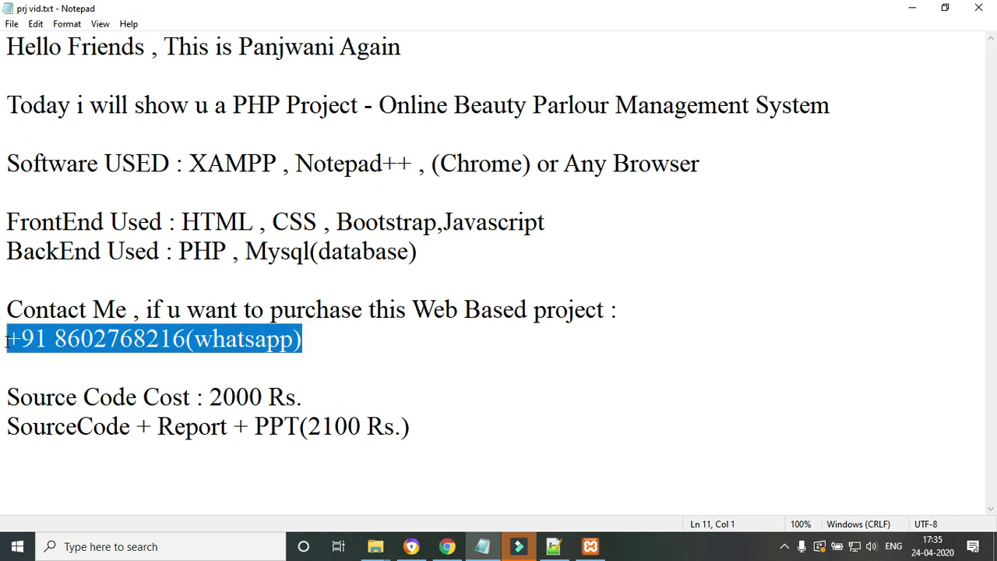
pyautogui.moveTo(19, 397); pyautogui.dragTo(346, 390)
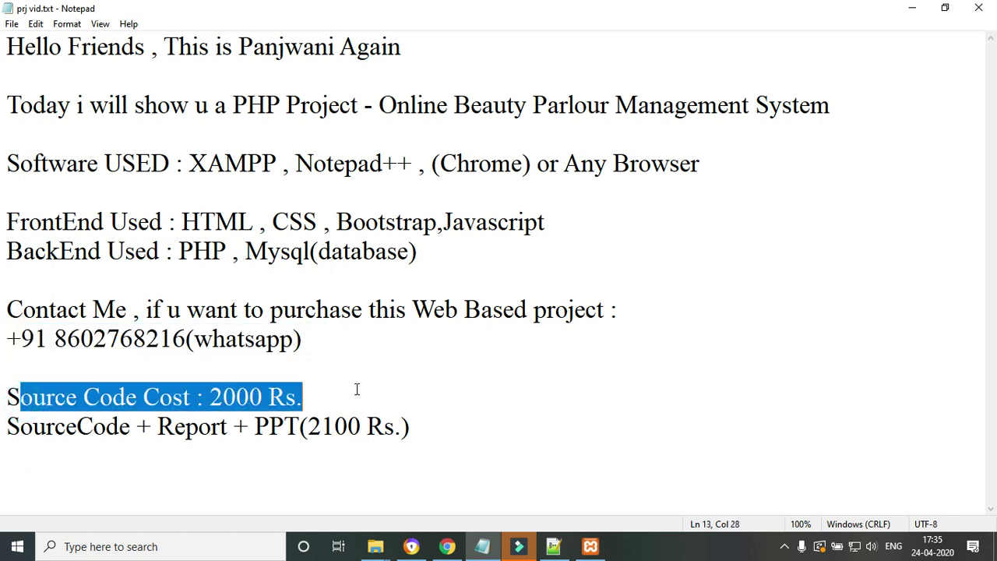
pyautogui.click(195, 426)
pyautogui.moveTo(55, 426); pyautogui.dragTo(421, 444)
pyautogui.click(363, 443)
pyautogui.moveTo(299, 426); pyautogui.dragTo(454, 436)
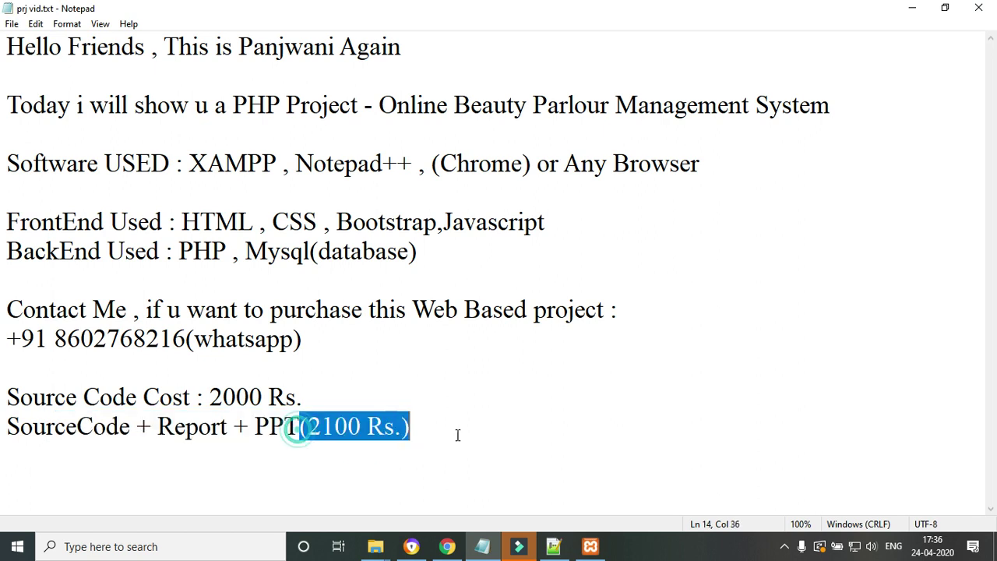
pyautogui.click(456, 434)
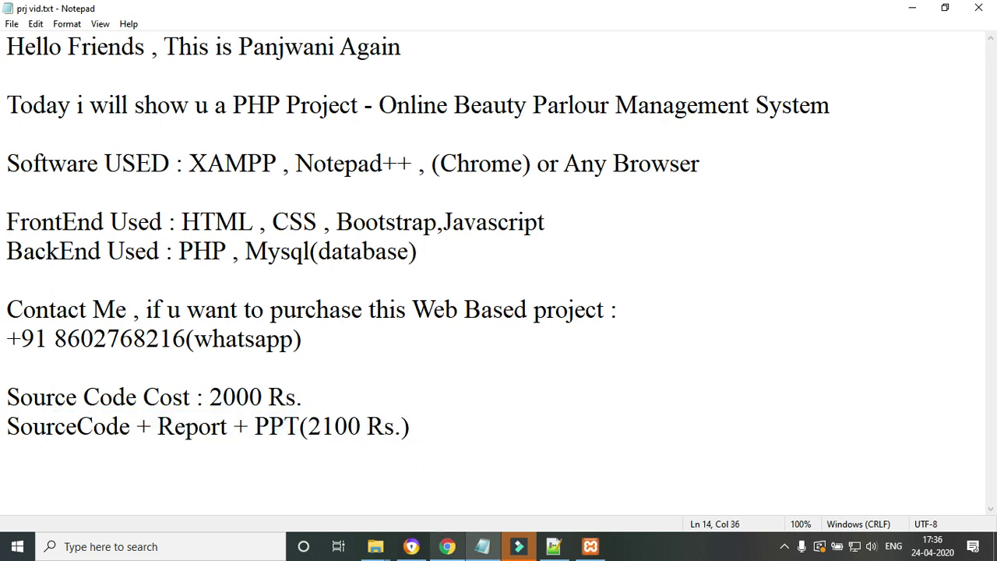
pyautogui.click(448, 546)
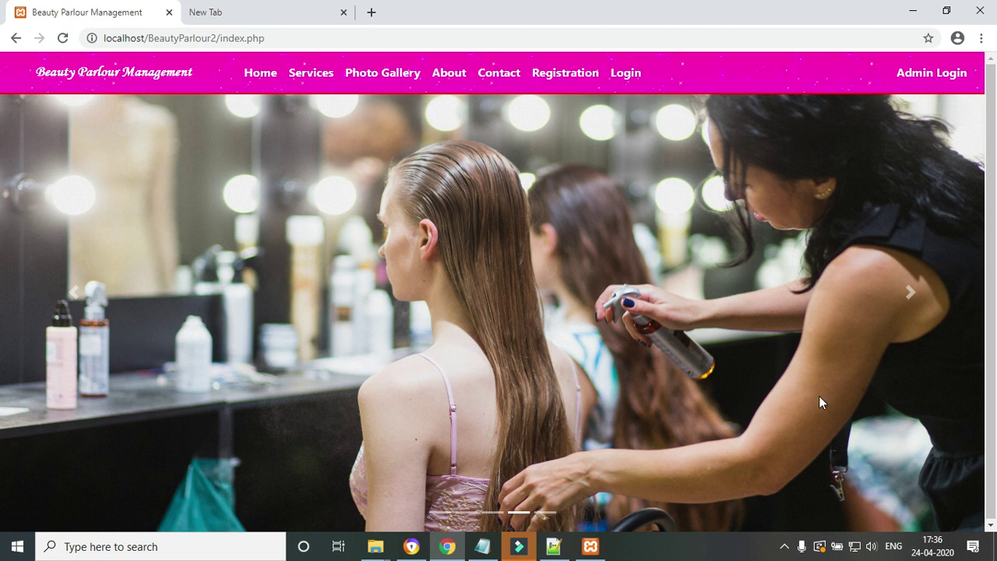